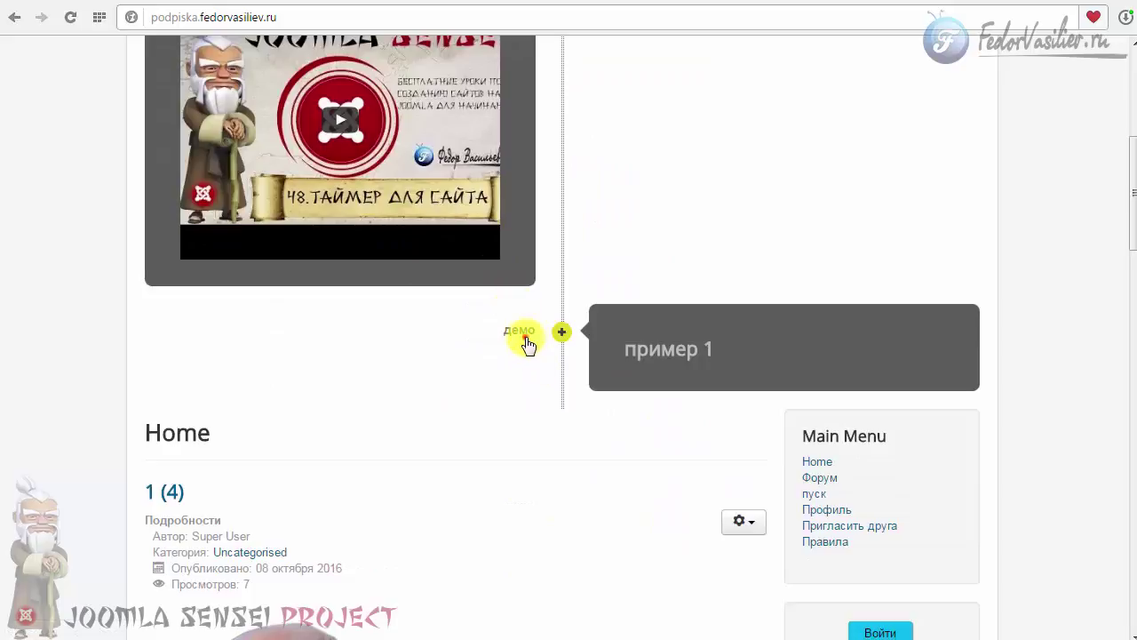
Step: Examine how the demo timeline's entries пример 1, пример 2 and пример 3 expand and collapse on the page
left_click(522, 330)
scroll(498, 346, "up", 2)
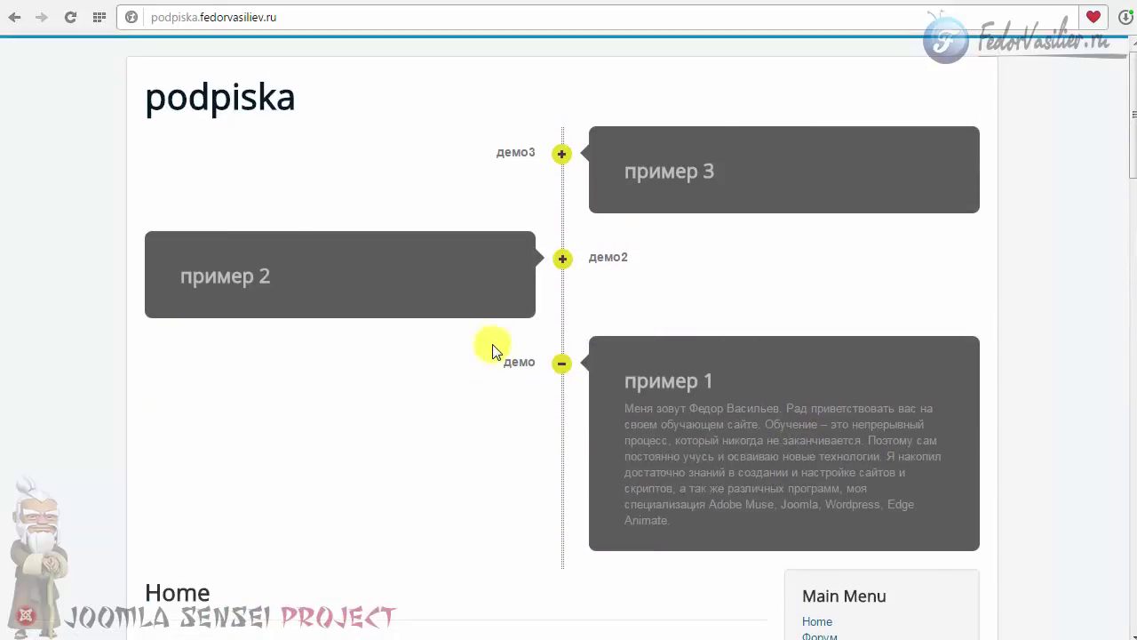
left_click(511, 156)
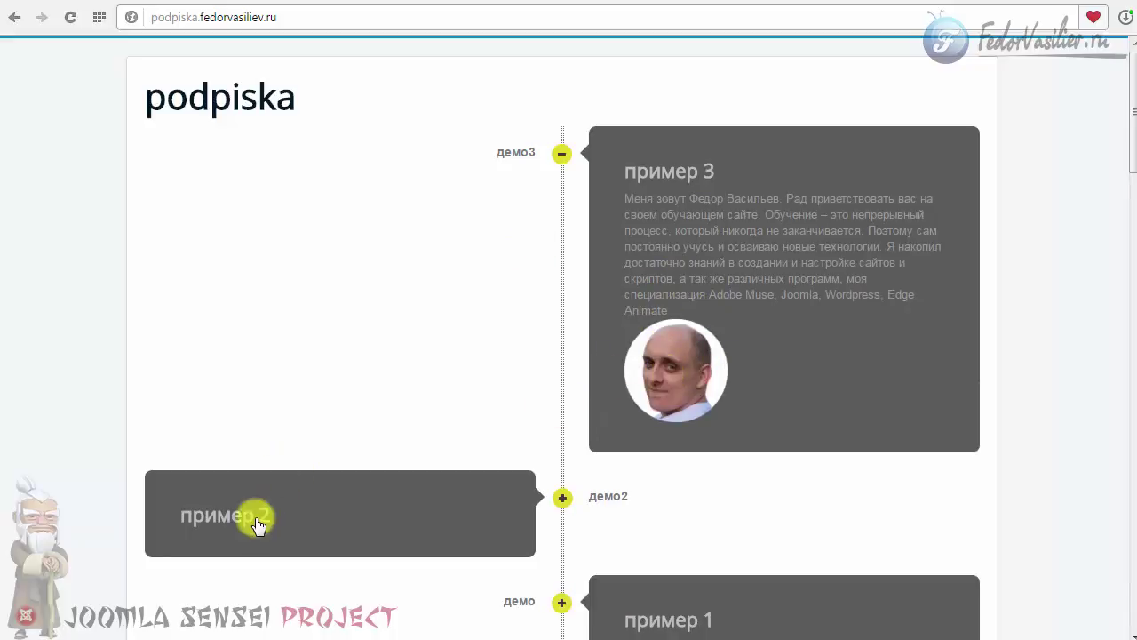
left_click(226, 484)
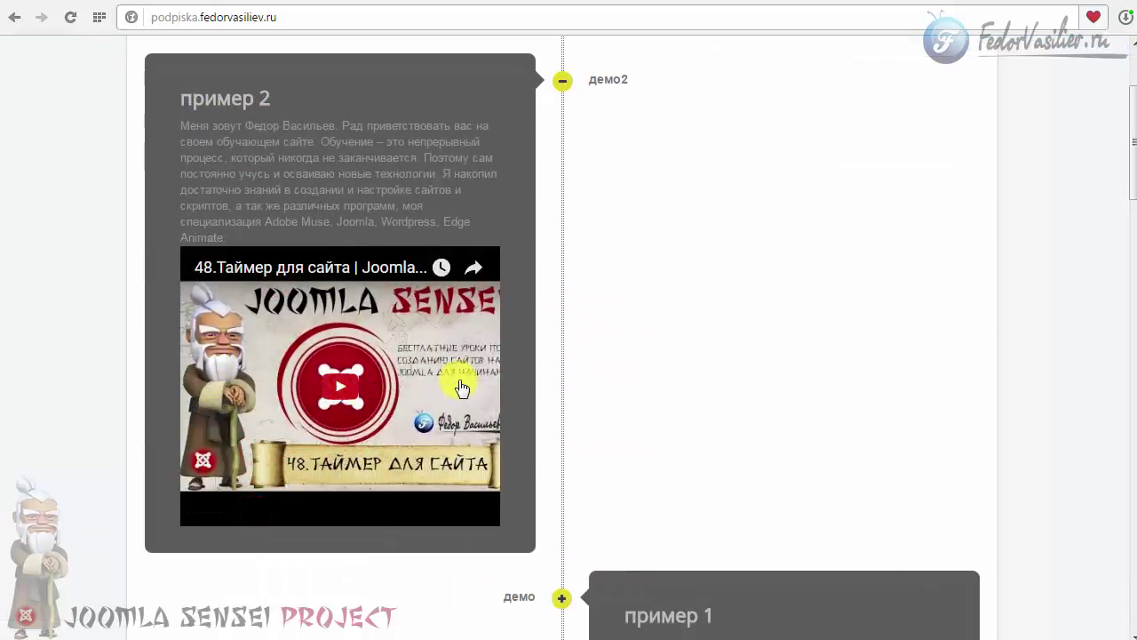
scroll(459, 378, "up", 2)
left_click(240, 278)
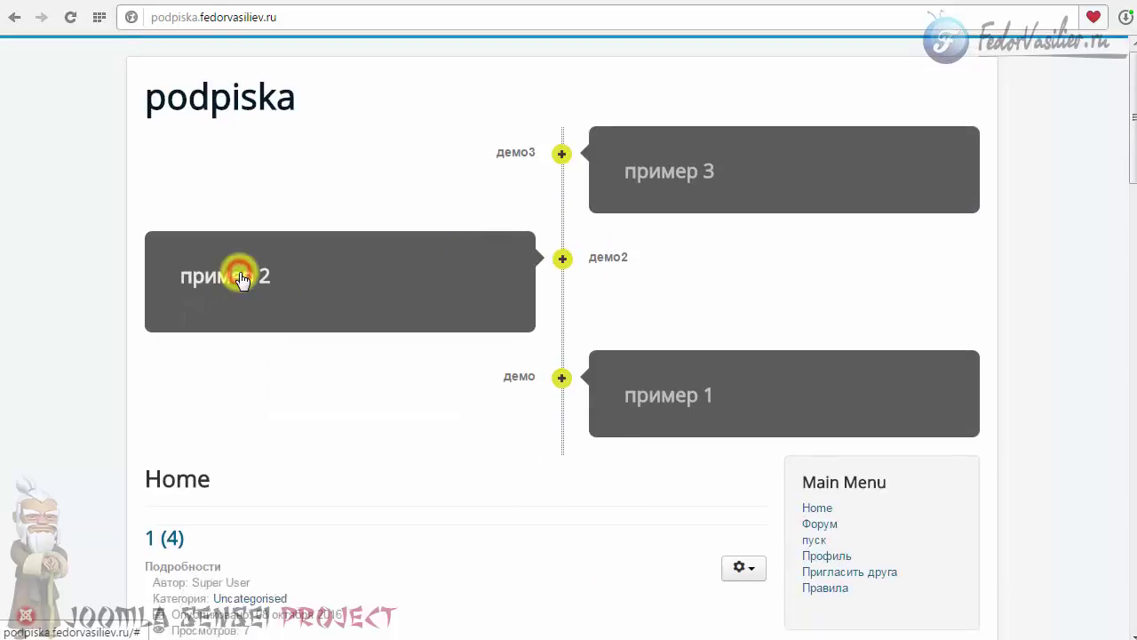
left_click(507, 156)
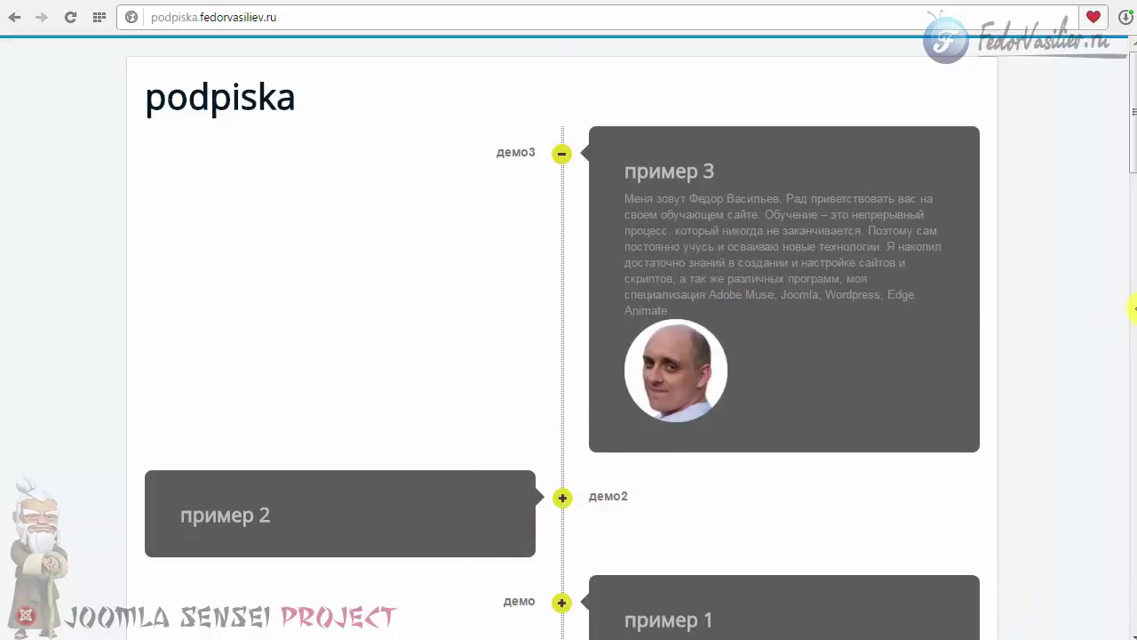
Step: Narrow the browser window in stages to examine the timeline's responsive layout at smaller widths
left_click_drag(1136, 308, 599, 312)
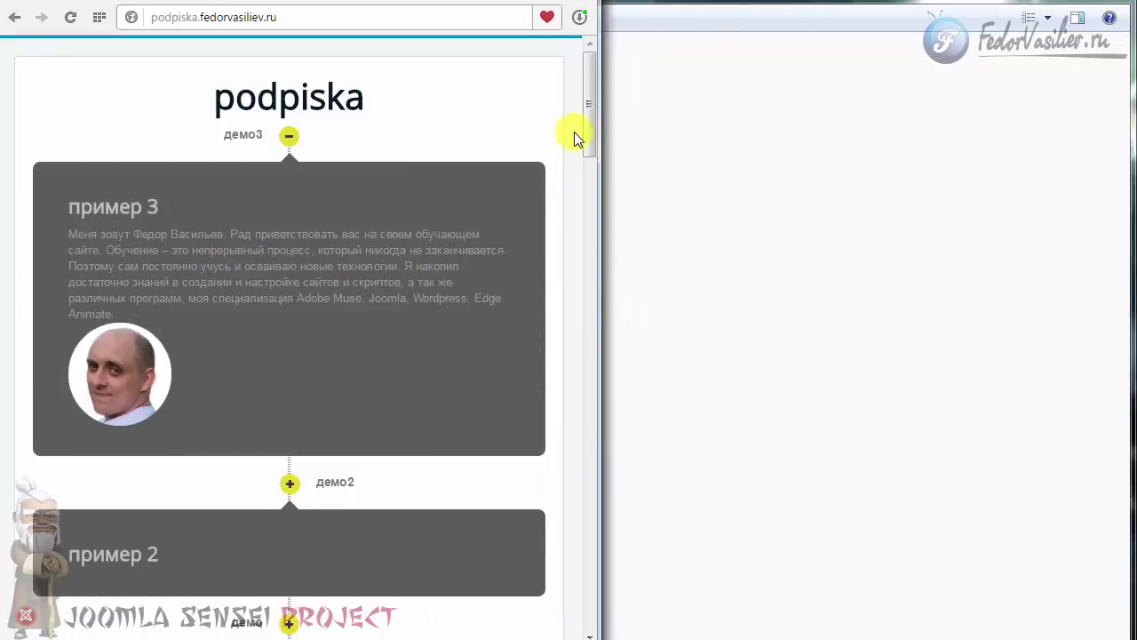
left_click_drag(593, 140, 589, 172)
scroll(566, 251, "up", 3)
left_click_drag(599, 257, 441, 297)
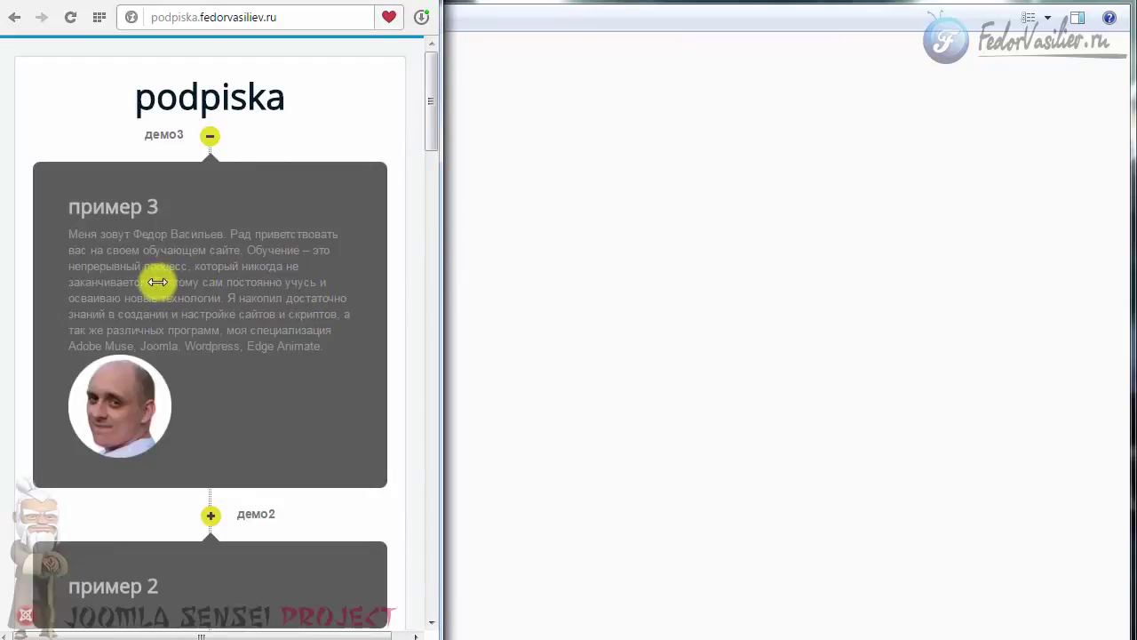
mouse_move(434, 125)
left_mouse_down()
mouse_move(427, 169)
mouse_move(434, 115)
left_mouse_up()
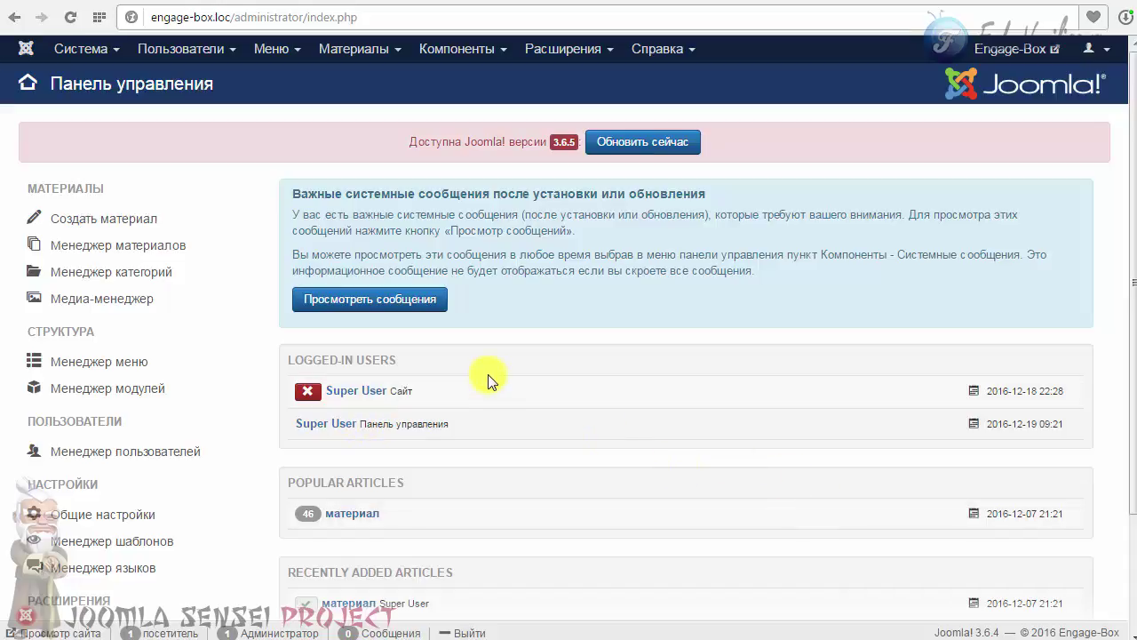
Step: Upload and install the mod_jux_timeline.zip package in the Joomla extension manager
left_click(470, 49)
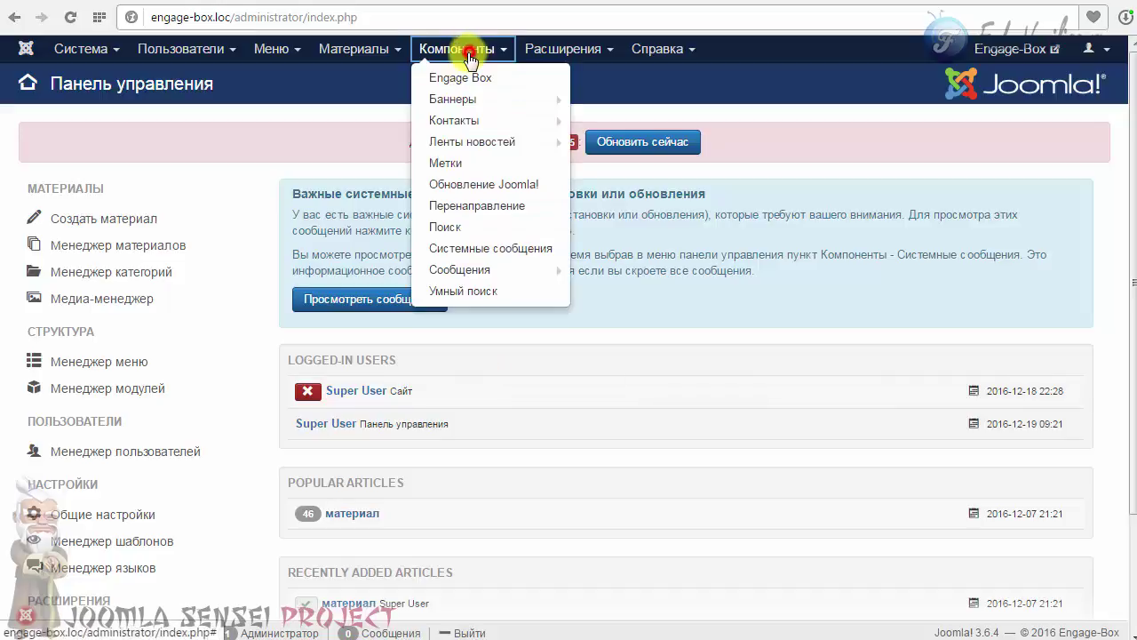
left_click(541, 49)
left_click(541, 80)
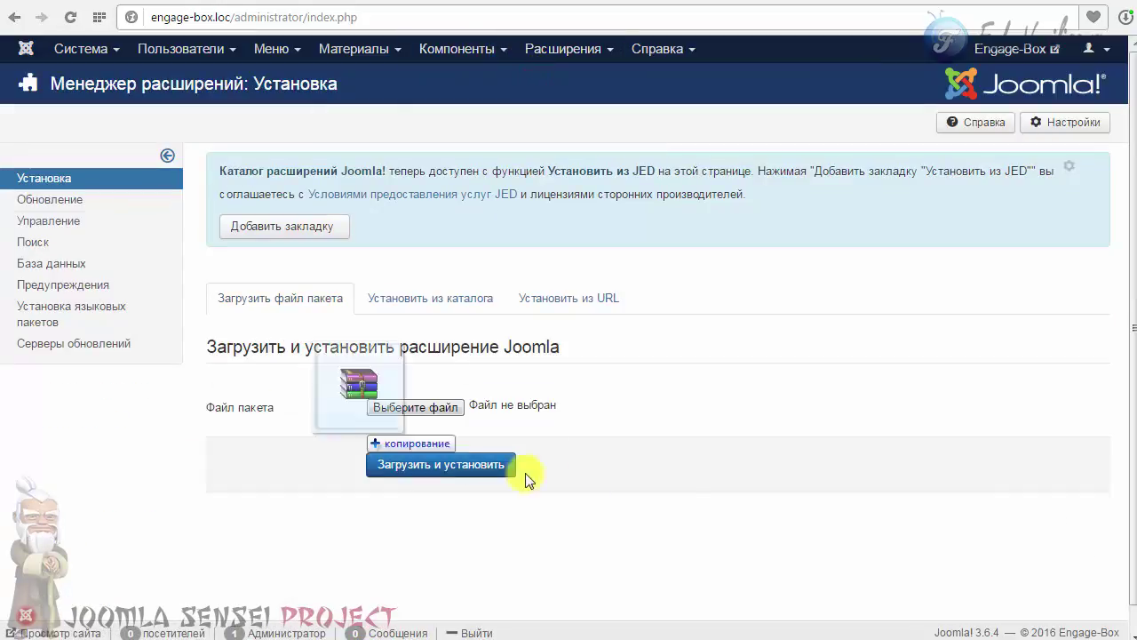
left_click_drag(525, 480, 507, 424)
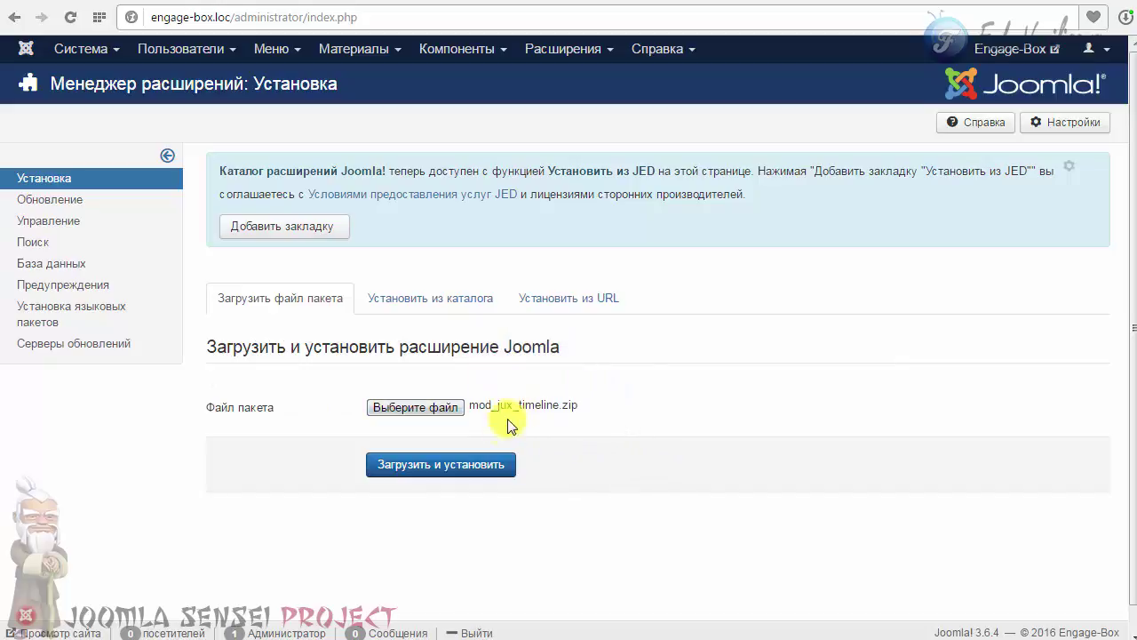
left_click(489, 464)
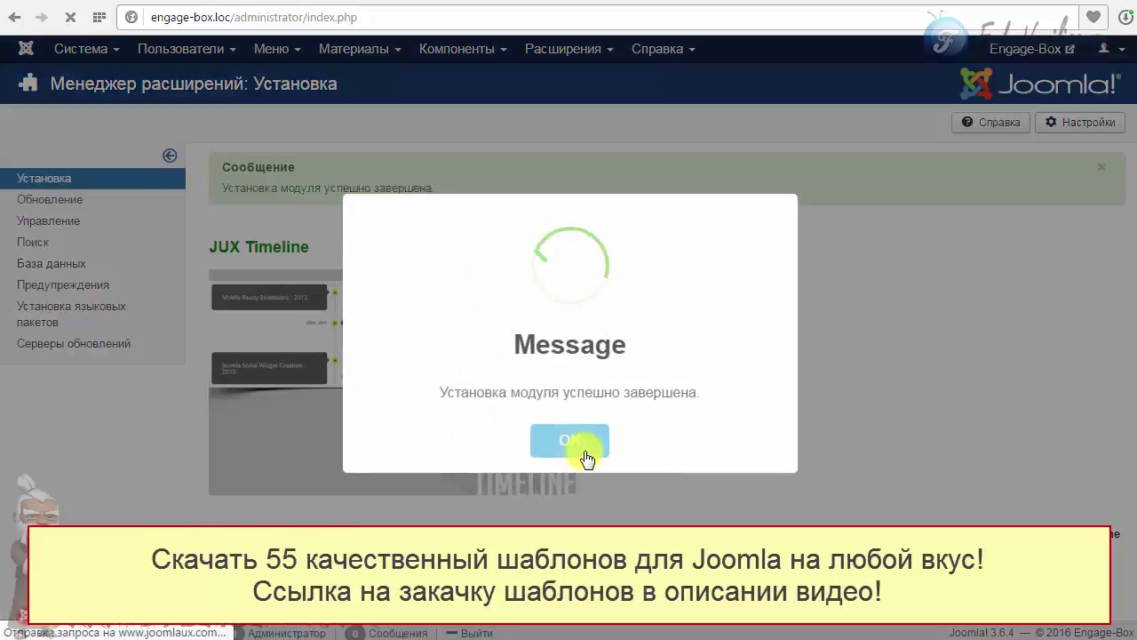
left_click(570, 437)
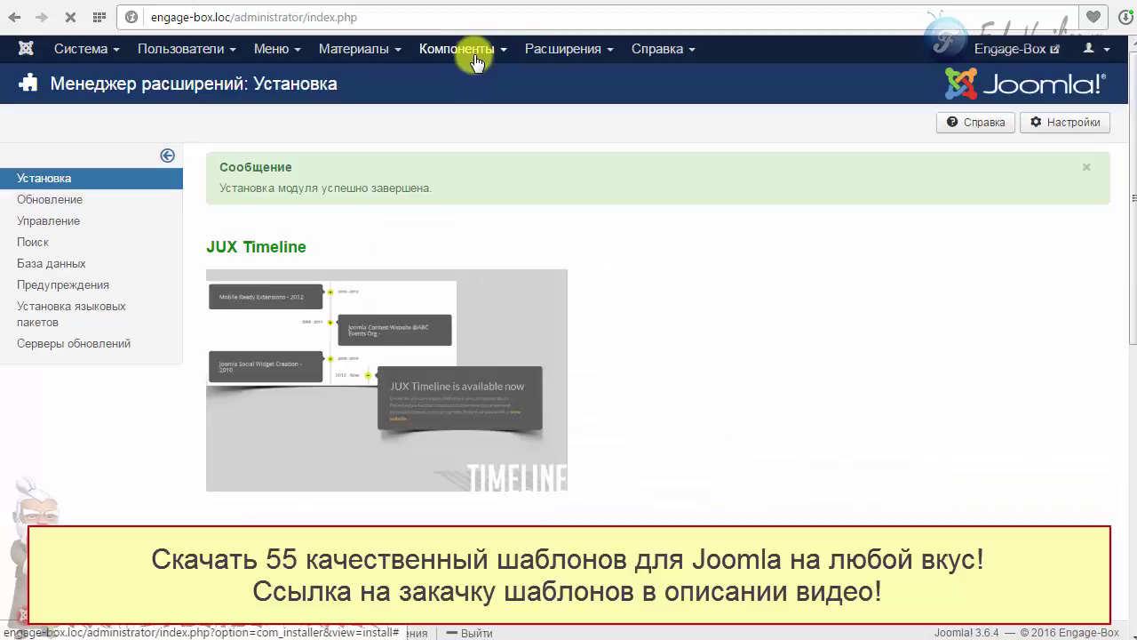
Step: Open the JUX Timeline module from the module manager and set its state to published (Опубликовано)
left_click(551, 53)
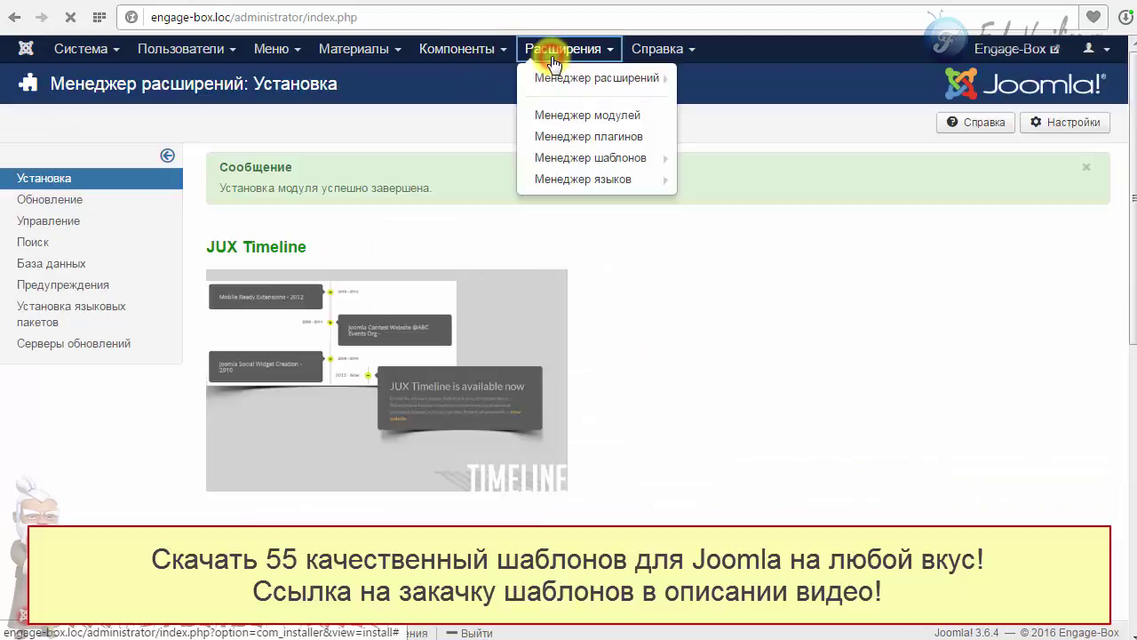
left_click(568, 114)
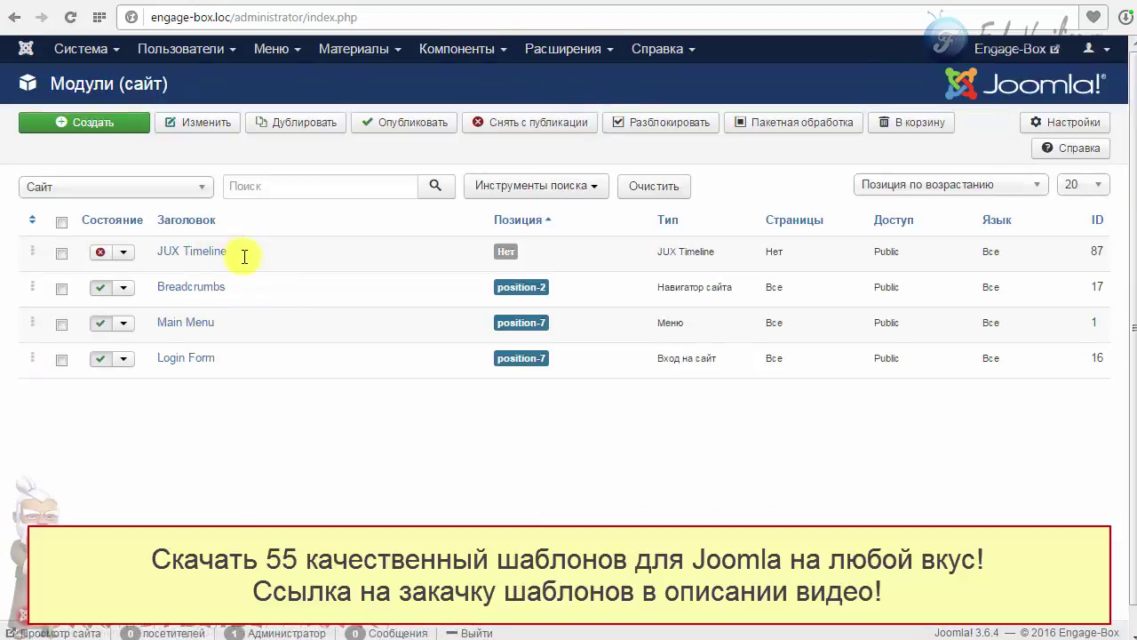
left_click(187, 249)
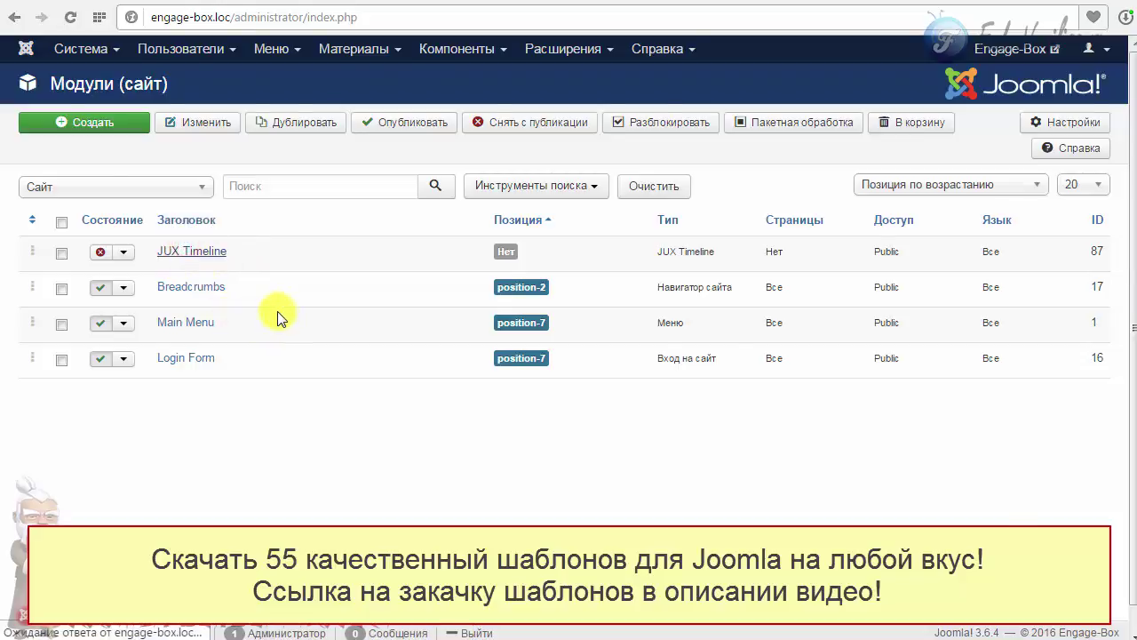
left_click(915, 398)
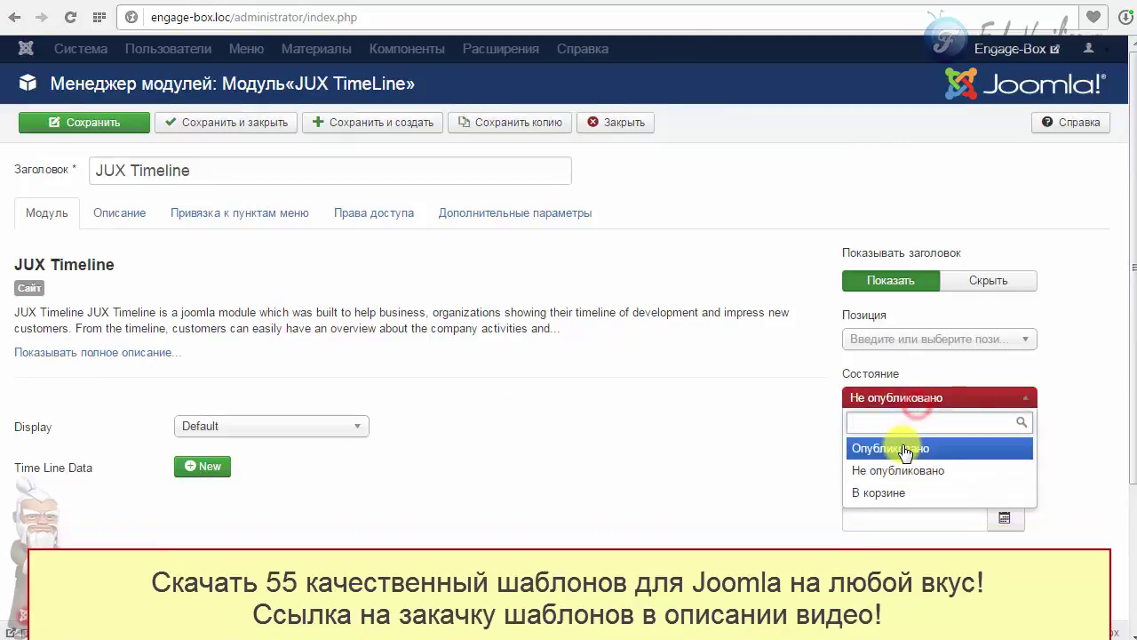
left_click(902, 447)
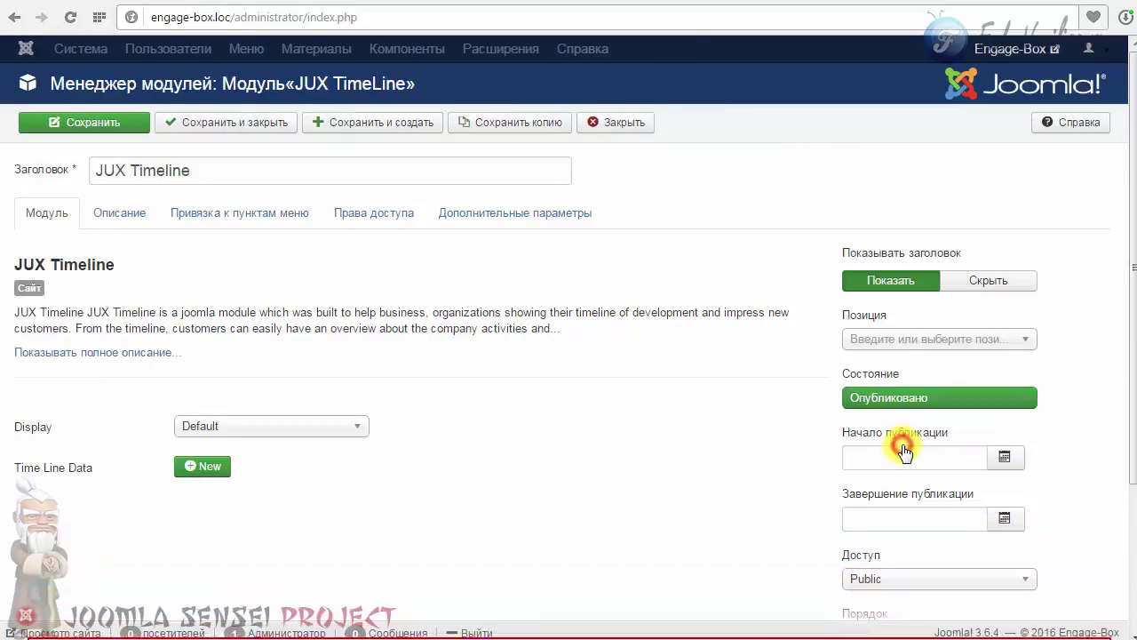
Step: Hide the JUX Timeline module's title and assign the module to the Banner [banner] position
left_click(1013, 277)
left_click(1011, 339)
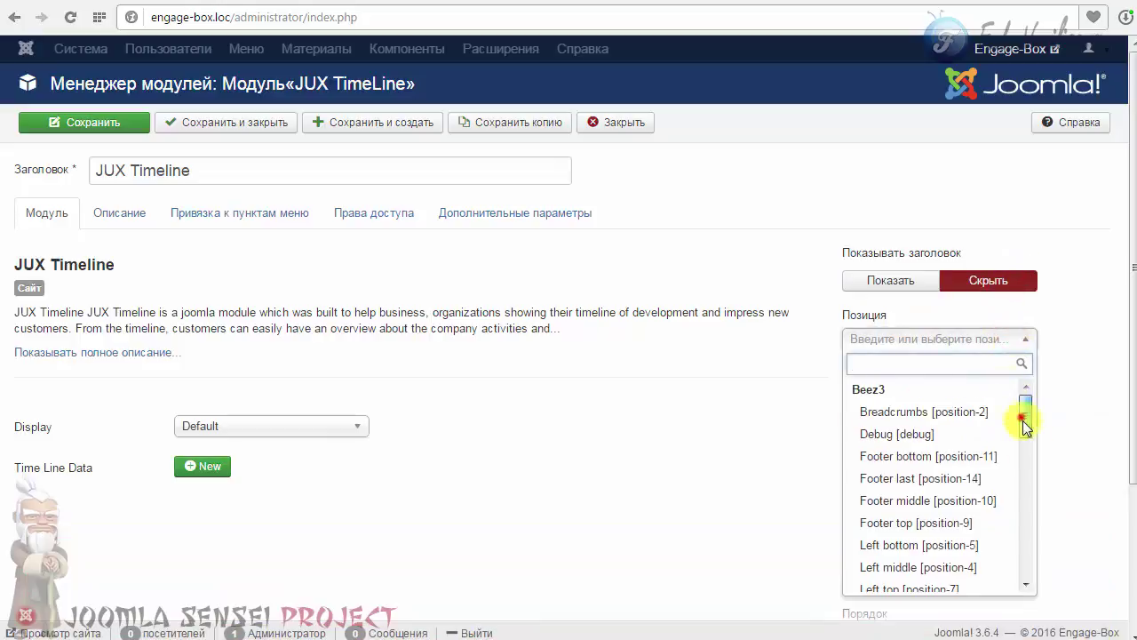
left_click_drag(1024, 422, 1026, 569)
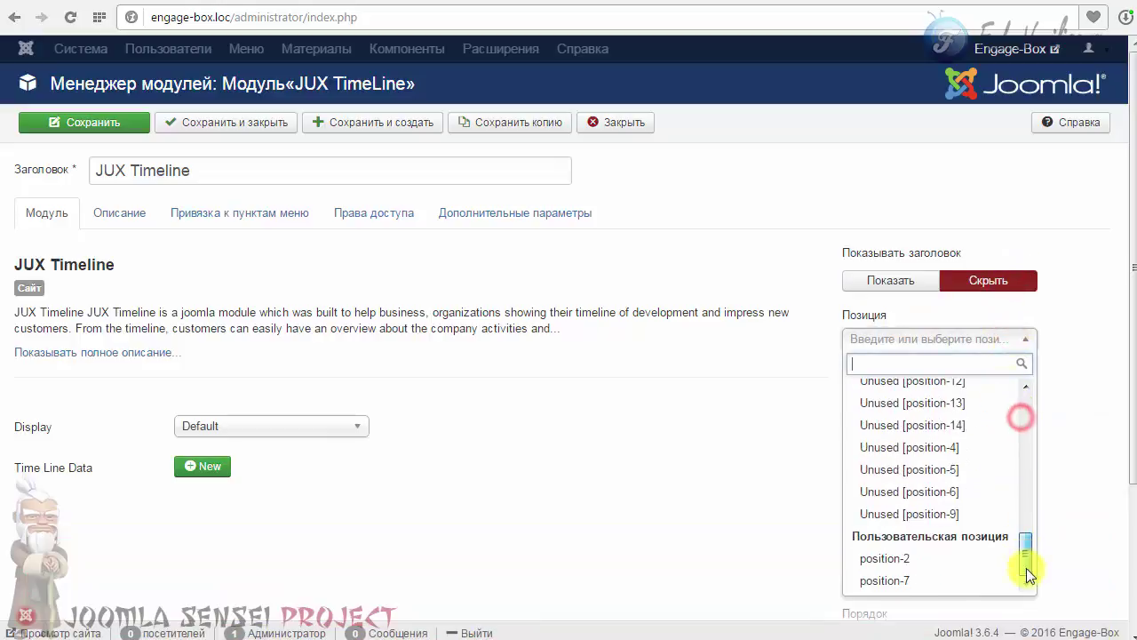
left_click(975, 580)
Step: Set the module's menu assignment to all pages (На всех страницах)
left_click(240, 213)
left_click(232, 265)
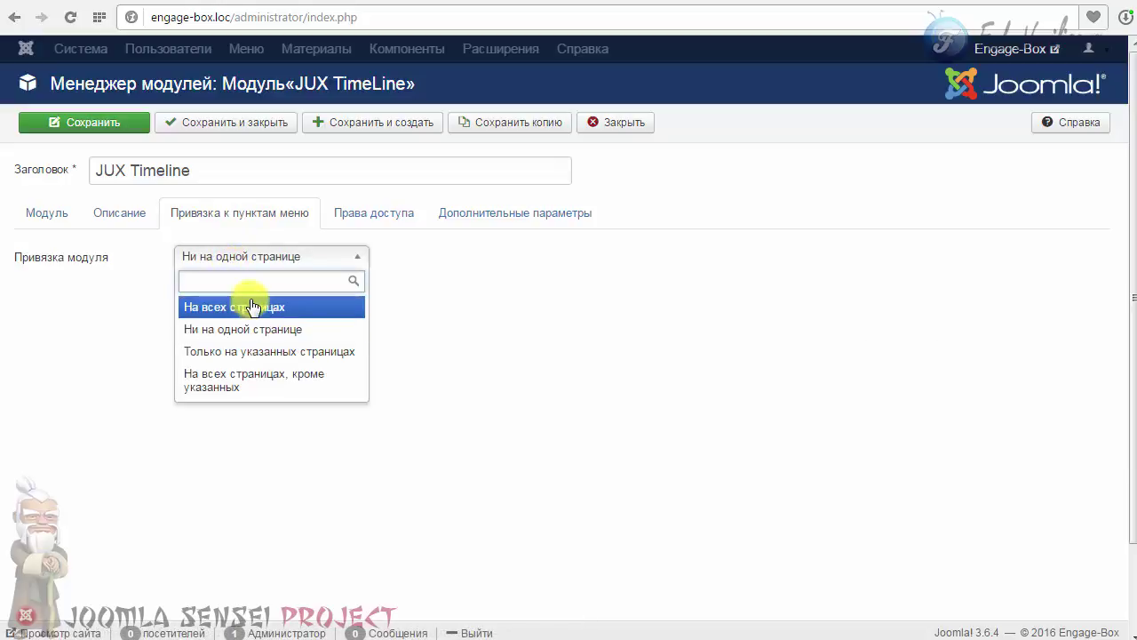
left_click(249, 304)
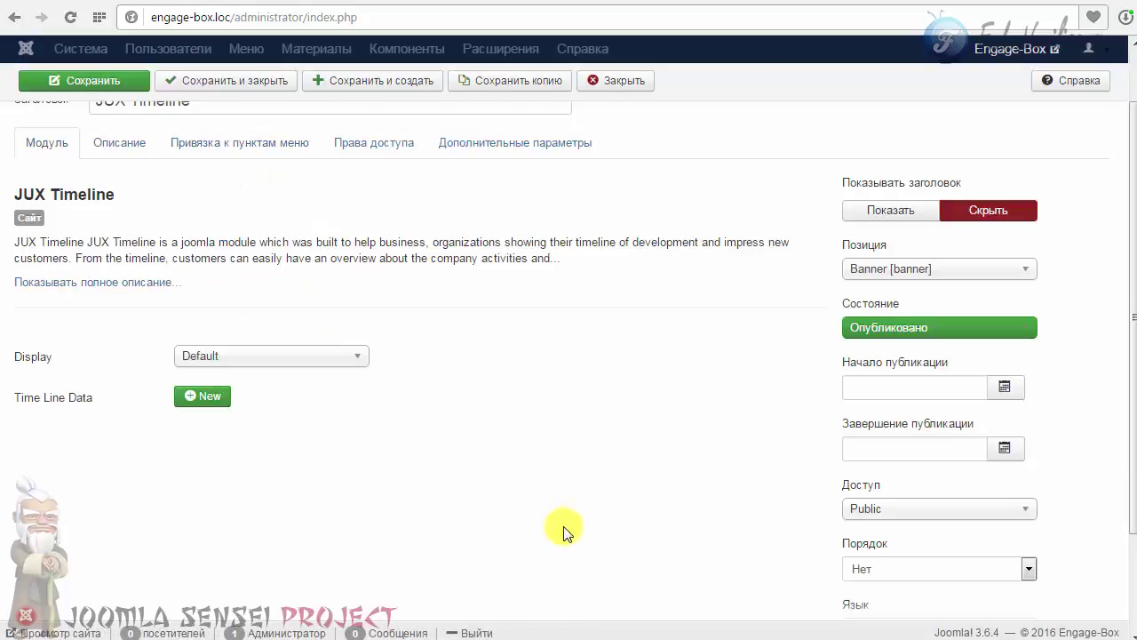
Step: Review the available Display options of the timeline module, leaving Default selected
left_click(273, 421)
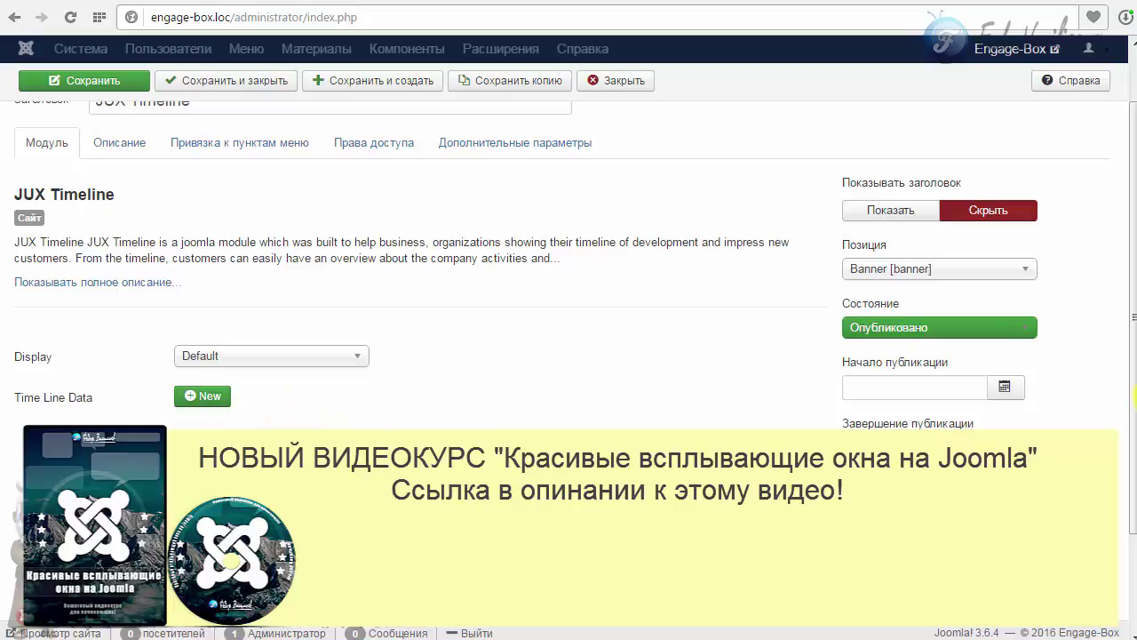
scroll(244, 418, "down", 2)
scroll(245, 418, "up", 1)
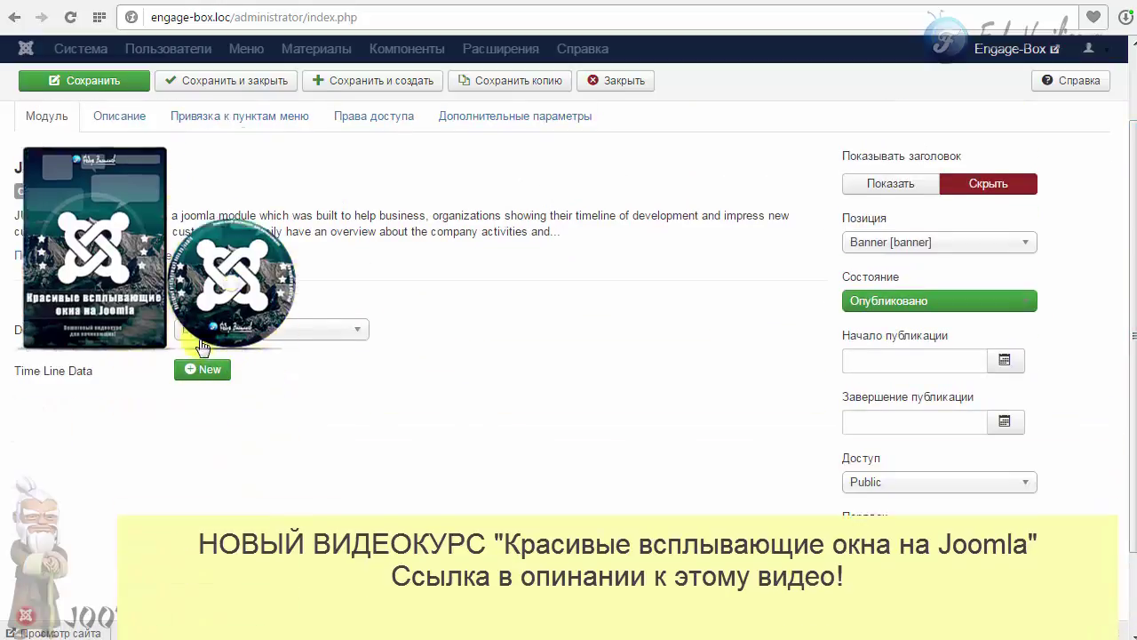
left_click(249, 330)
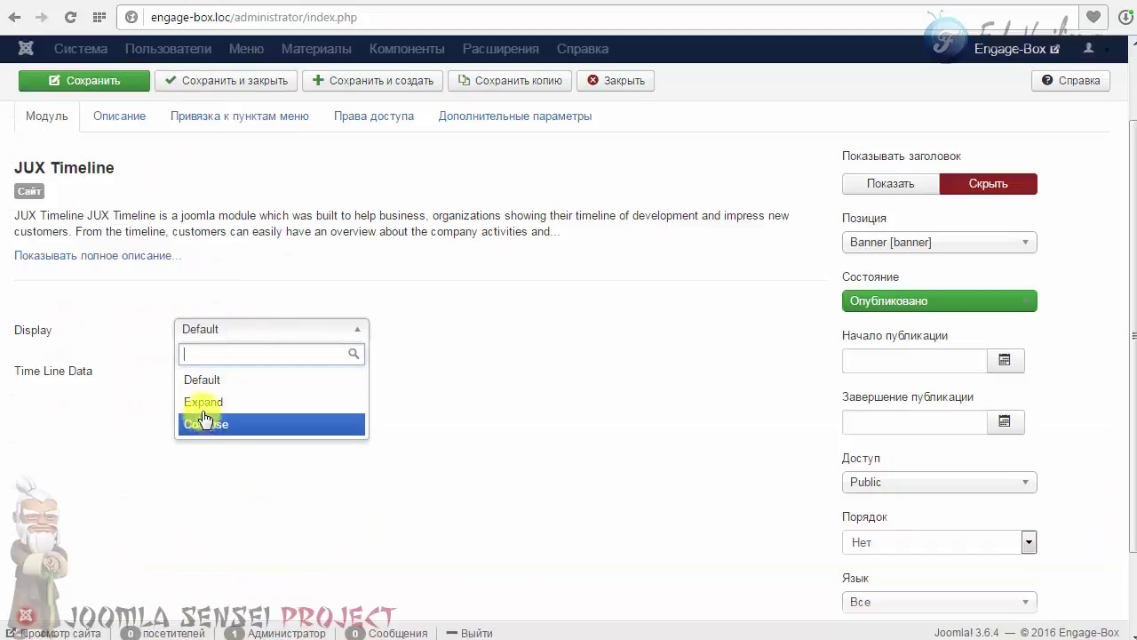
left_click(131, 345)
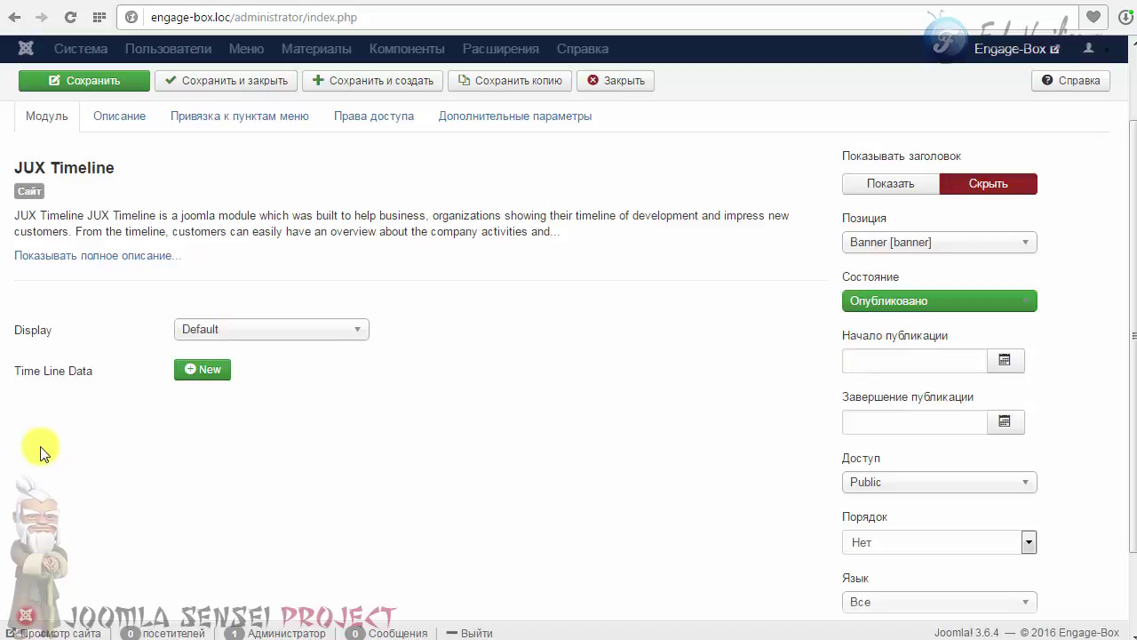
Step: Add a blank entry to the Time Line Data and remove it again
left_click(203, 372)
scroll(122, 423, "down", 2)
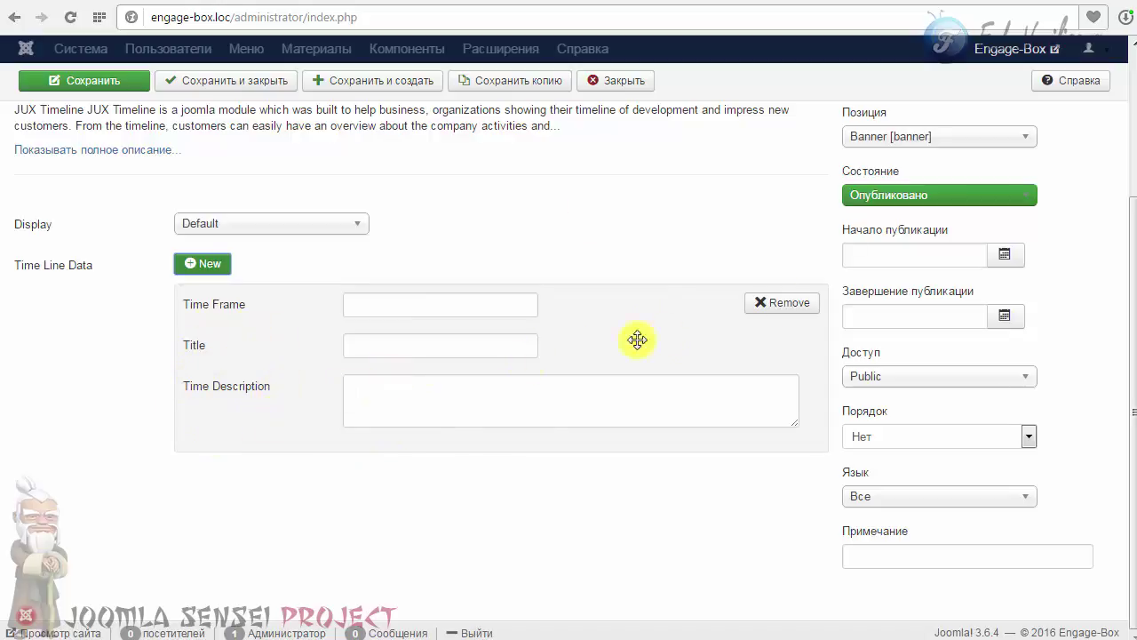
left_click(798, 309)
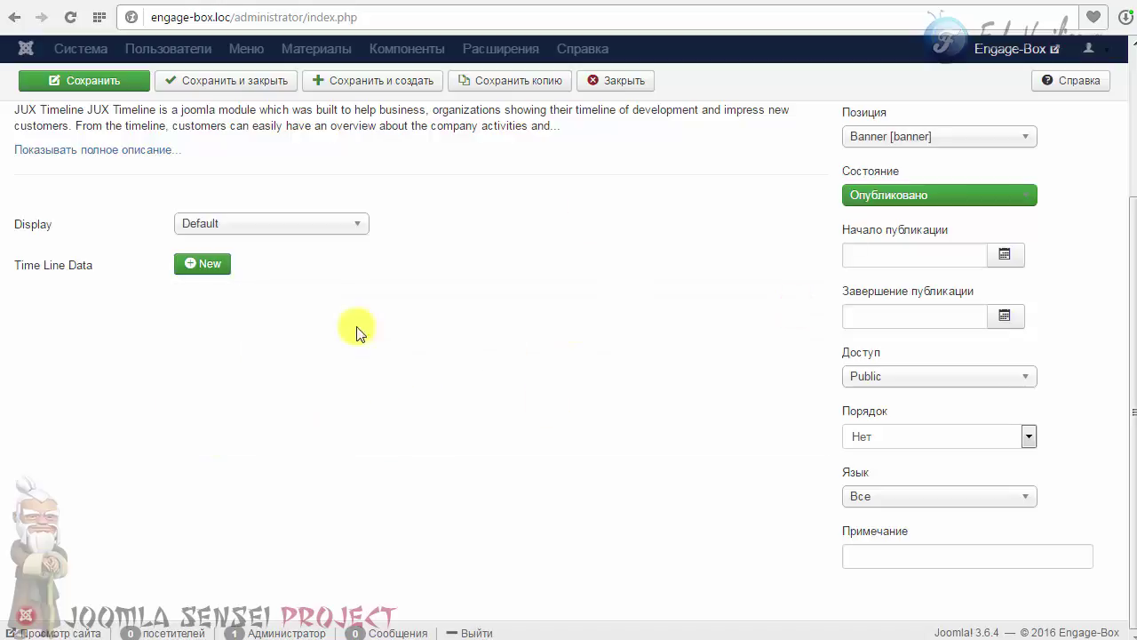
Step: Add a timeline entry with the time frame "демо3" and the title "заголовок"
left_click(213, 266)
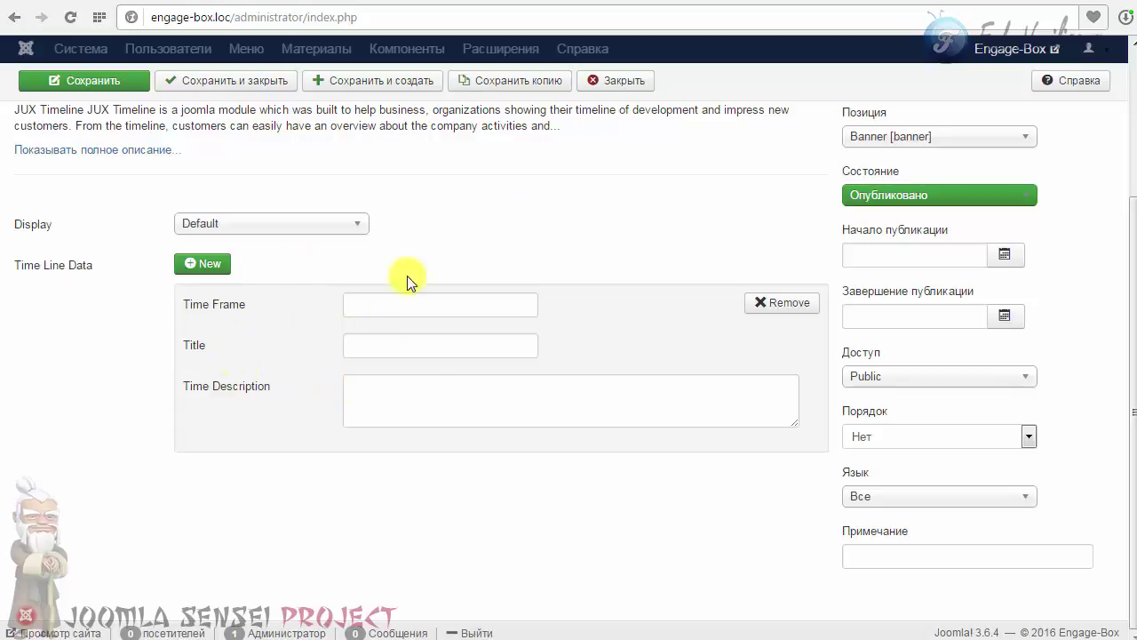
left_click(392, 310)
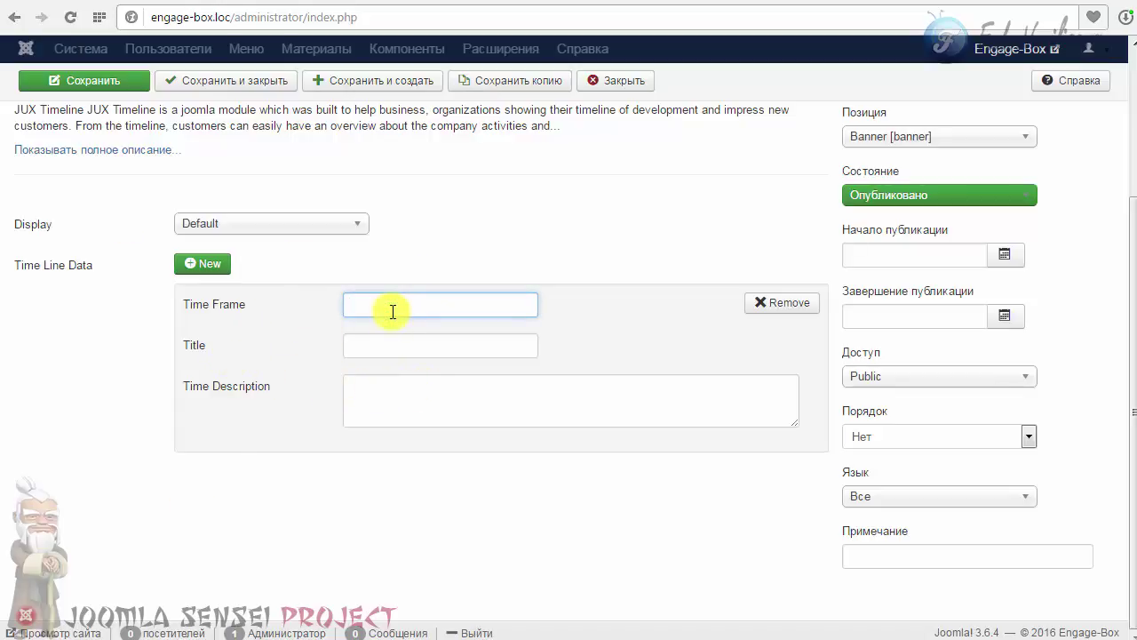
type("демо")
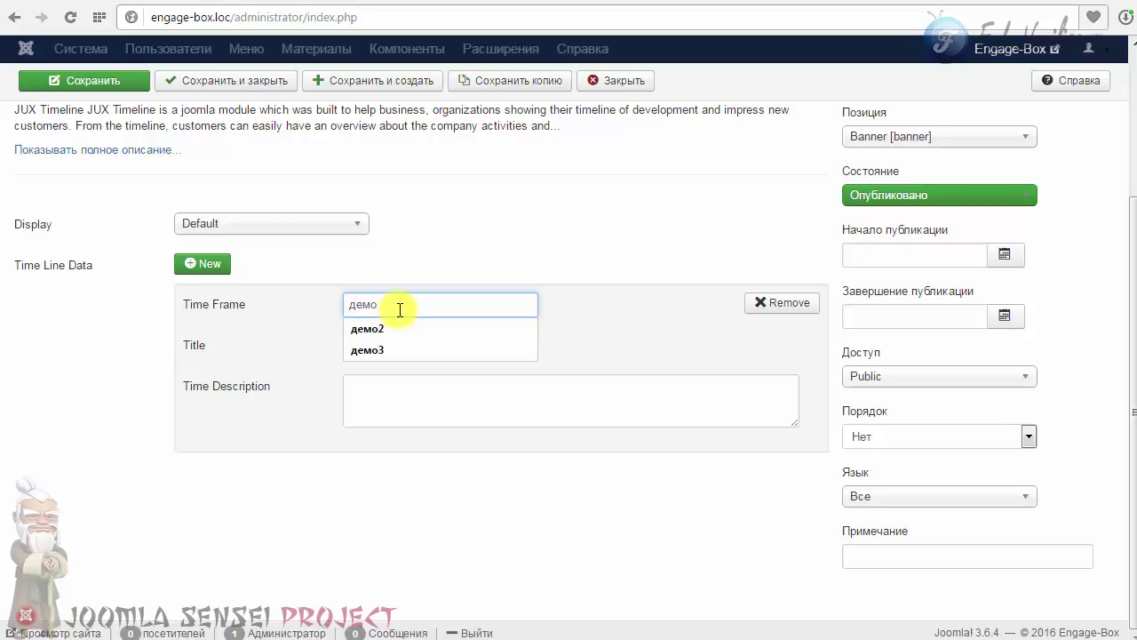
type("3")
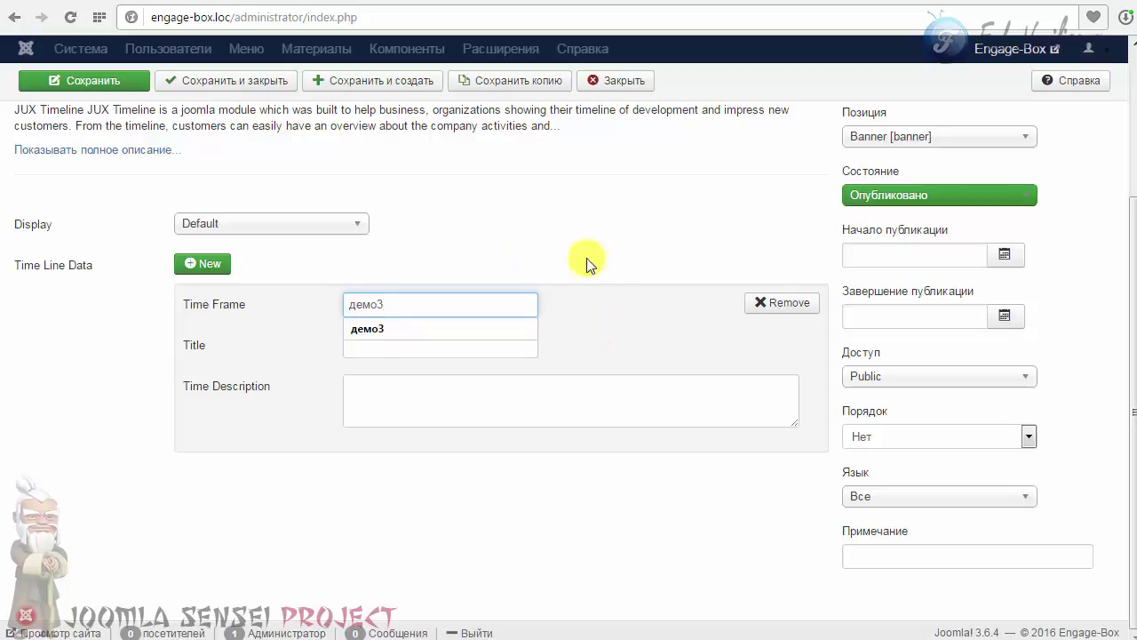
left_click(613, 233)
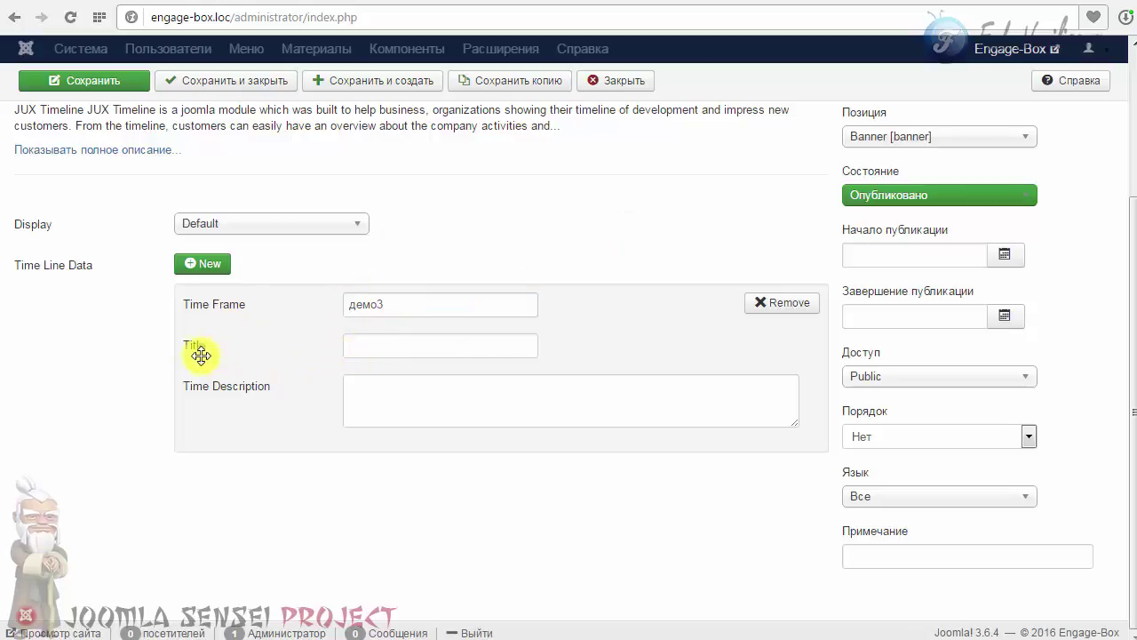
left_click(407, 345)
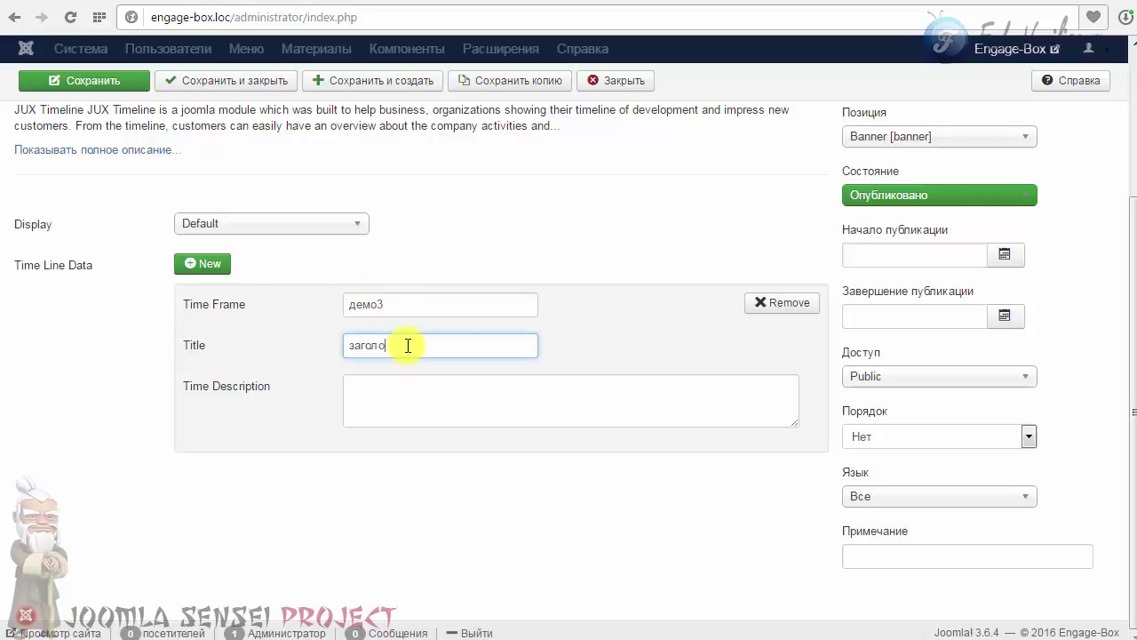
type("заголовок")
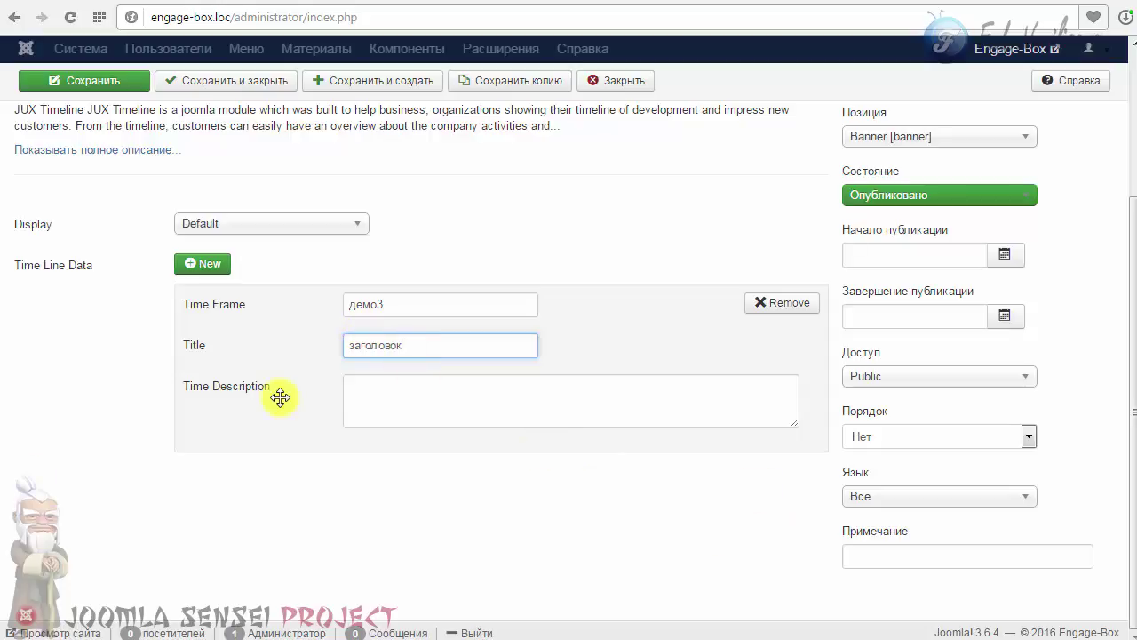
Step: Fill in the description of the "демо3" entry with the personal introduction text and save the module
left_click_drag(795, 421, 799, 537)
left_click(477, 424)
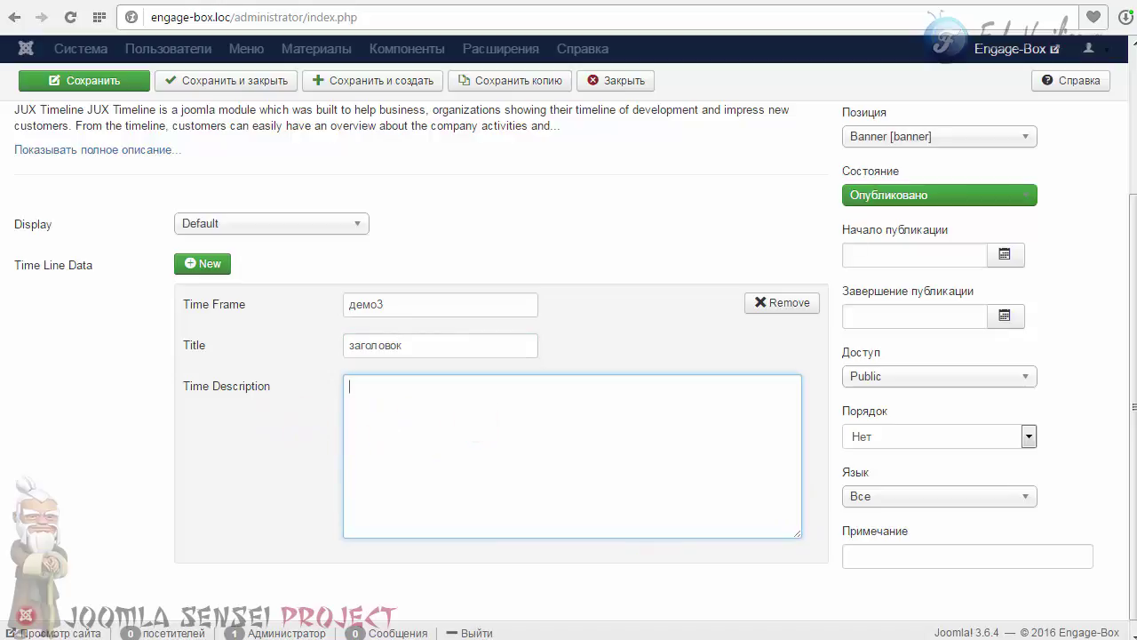
left_click(432, 406)
type("Меня зовут Федор Васильев. Рад приветствовать вас на своем обучающем сайте. Обучение – это непрерывный процесс, который никогда не заканчивается. Поэтому сам постоянно учусь и осваиваю новые технологии. Я накопил достаточно знаний в создании и настройке сайтов и скриптов, а так же различных программ, моя специализация Adobe Muse, Joomla, Wordpress, Edge Animate.")
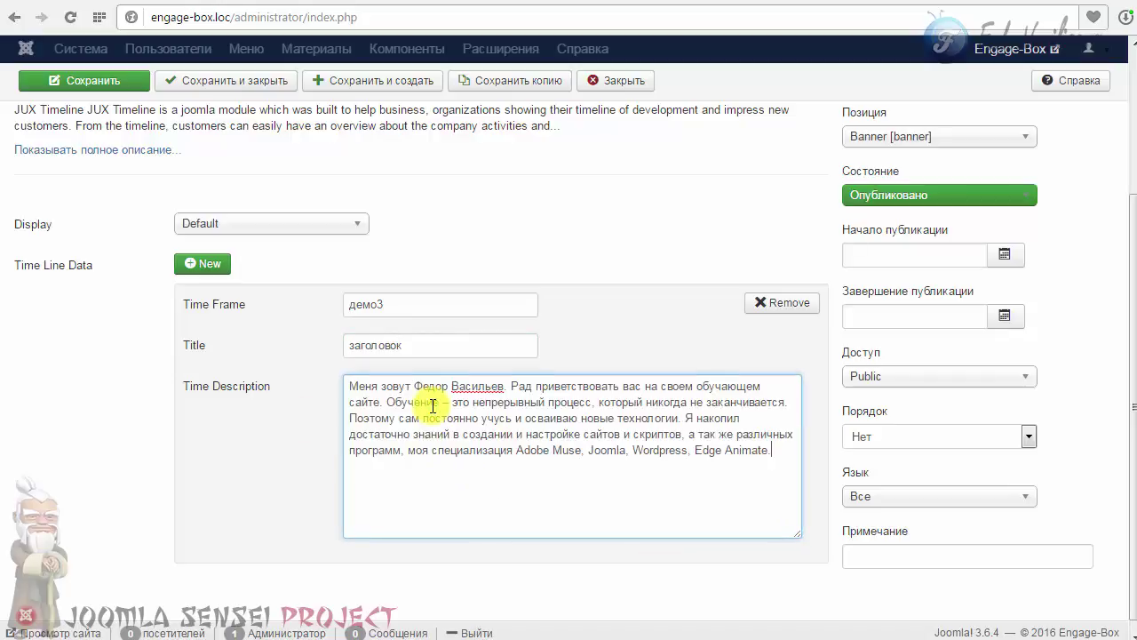
left_click(76, 80)
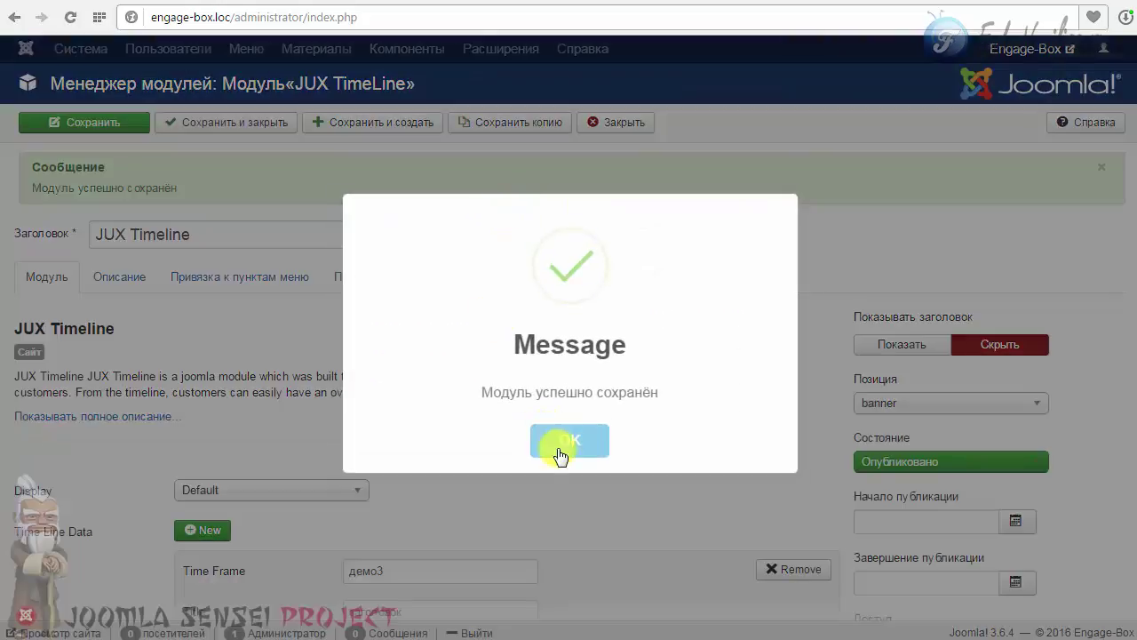
left_click(556, 447)
Step: Reload the site's demo page to check how the "демо3" timeline entry is displayed
key("ctrl+Tab")
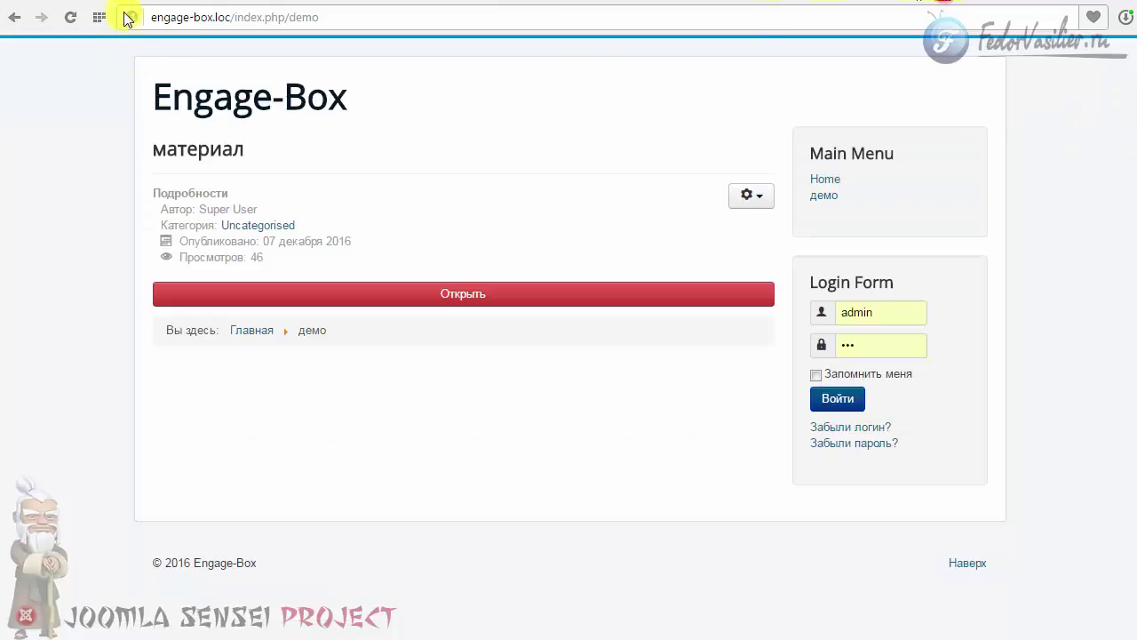
left_click(71, 17)
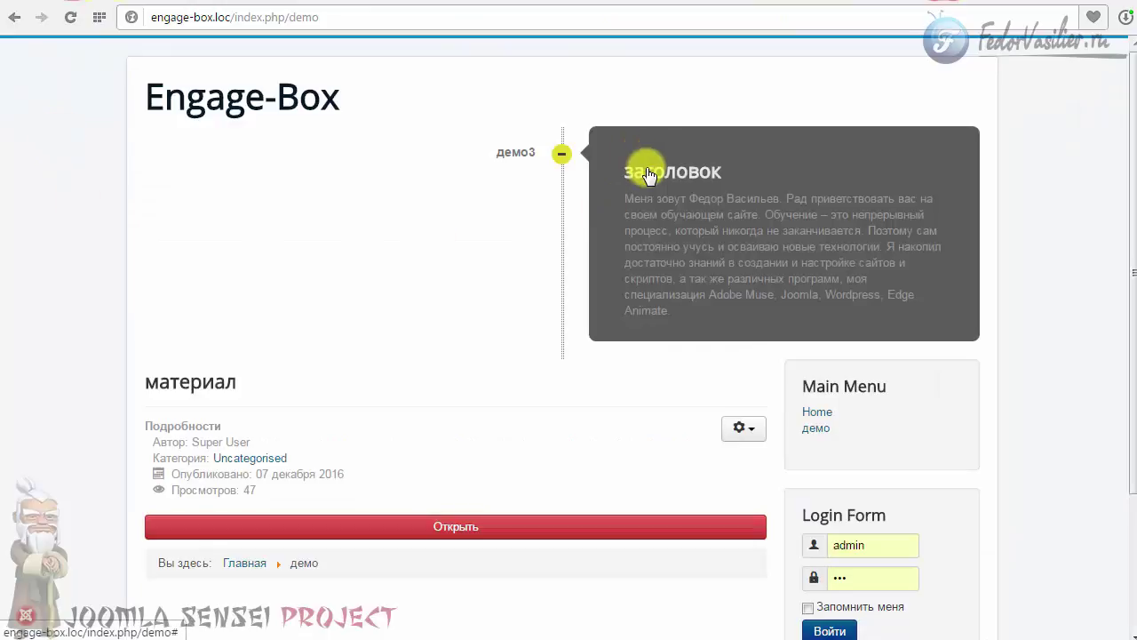
key("ctrl+Tab")
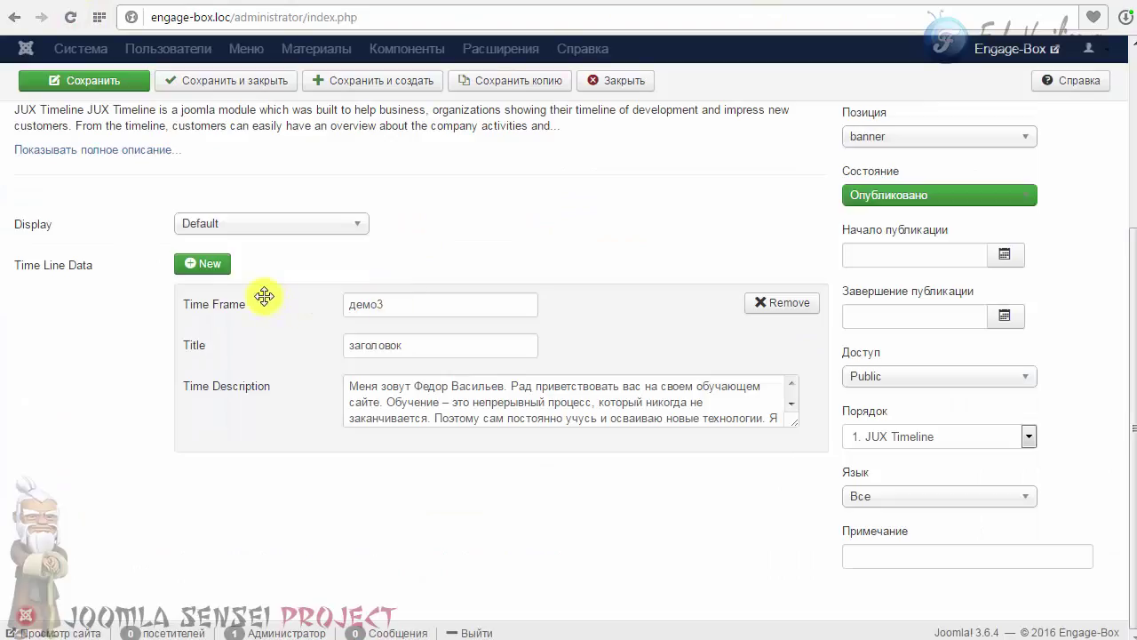
Step: Add another timeline entry with the time frame "демо2" and the title "заголовок"
left_click(204, 266)
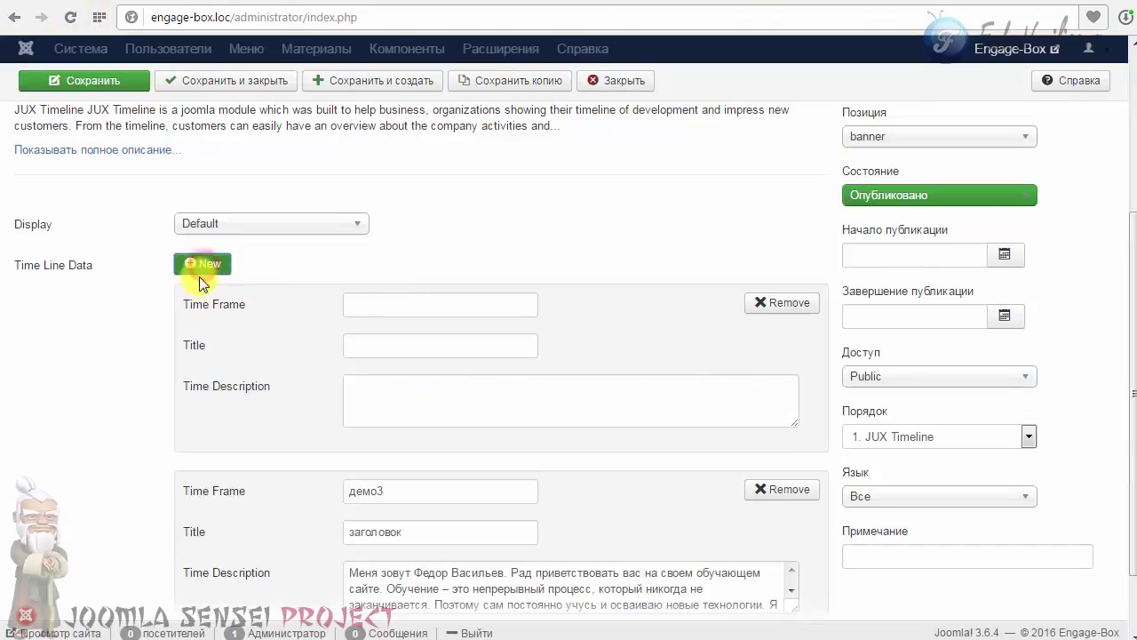
scroll(368, 474, "down", 1)
left_click(395, 407)
left_click(403, 222)
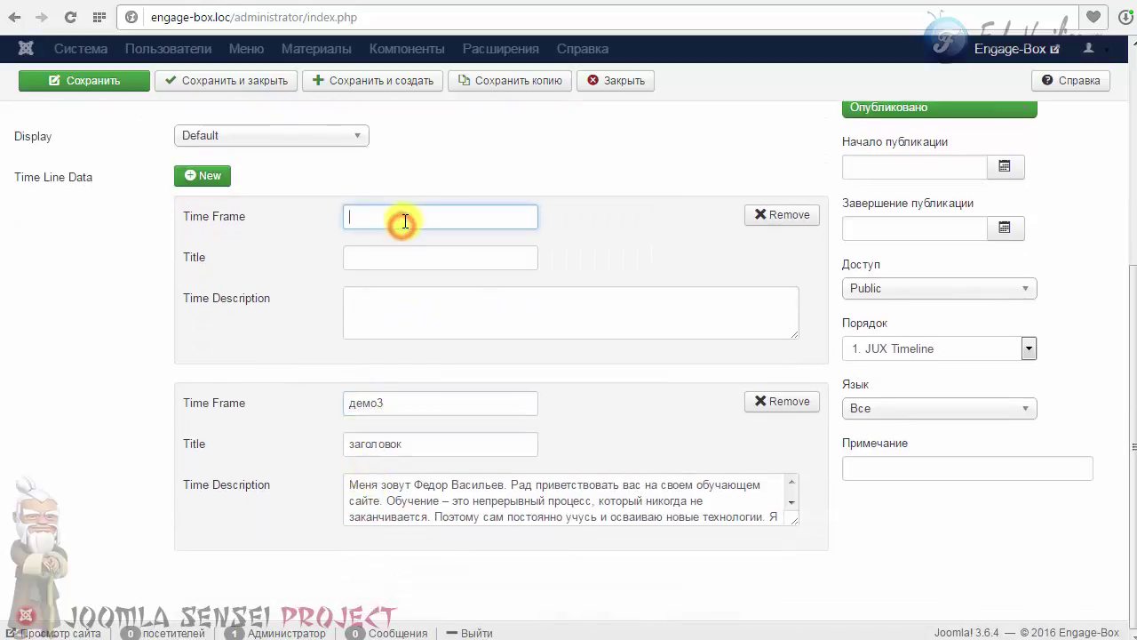
type("д")
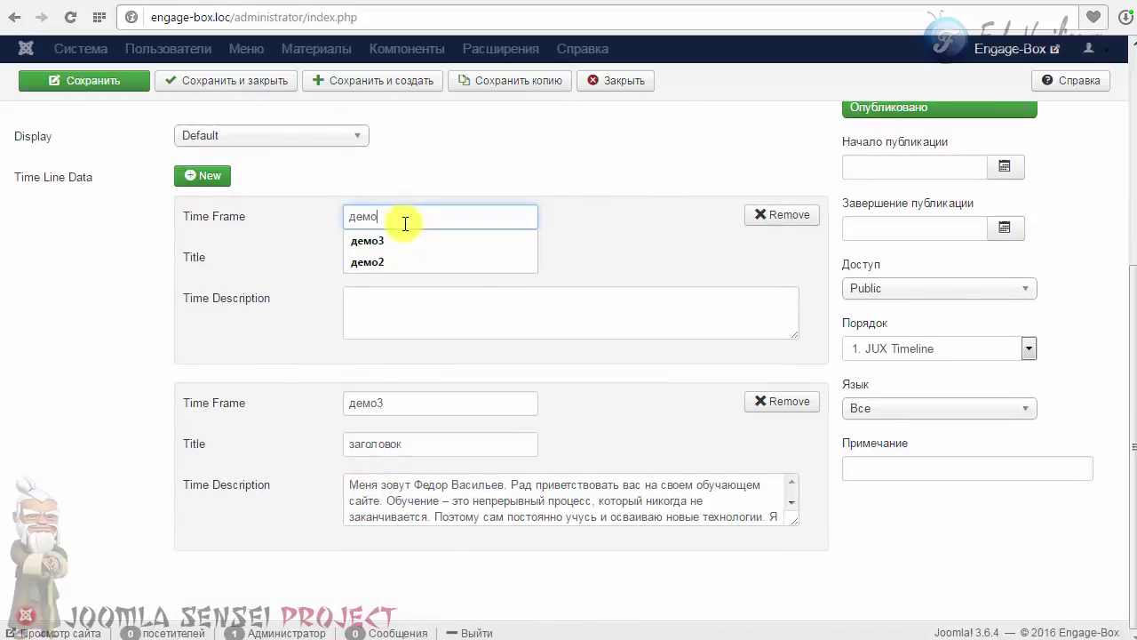
type("емо")
left_click(390, 259)
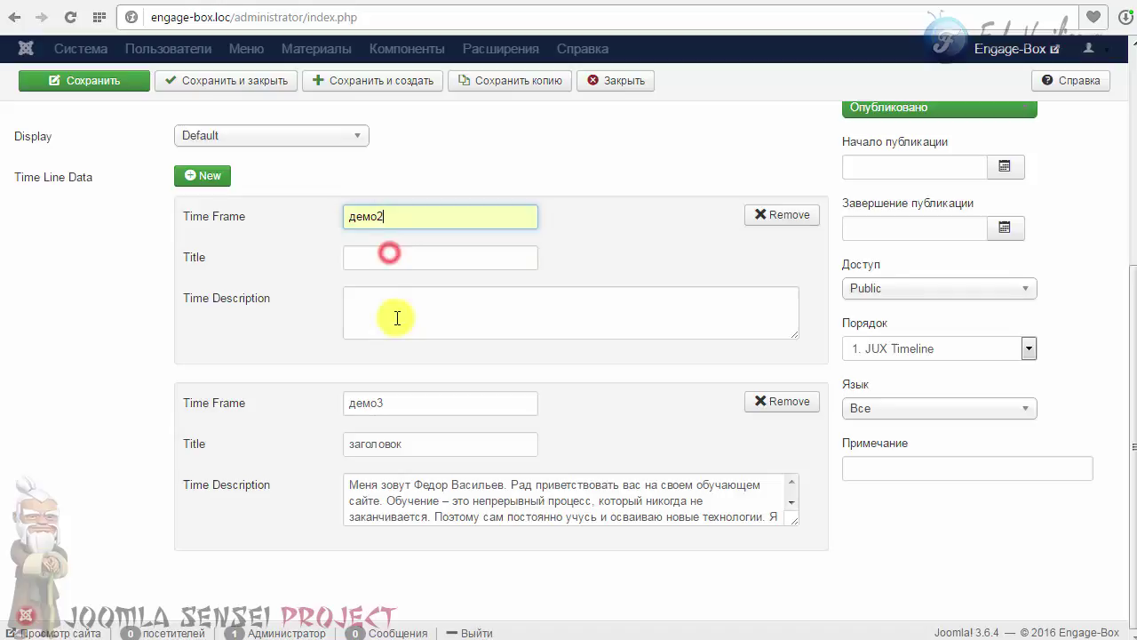
right_click(419, 260)
left_click(462, 356)
Step: Copy the description of the "демо3" entry into the "демо2" entry and save the module
left_click(417, 507)
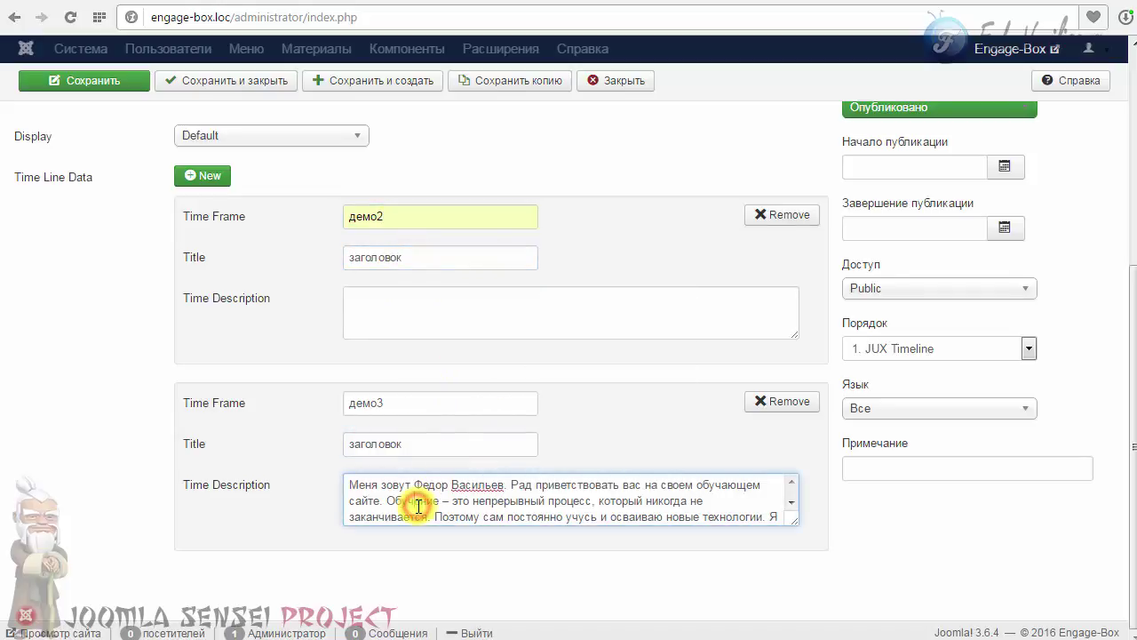
key("ctrl+a")
key("ctrl+c")
left_click(472, 322)
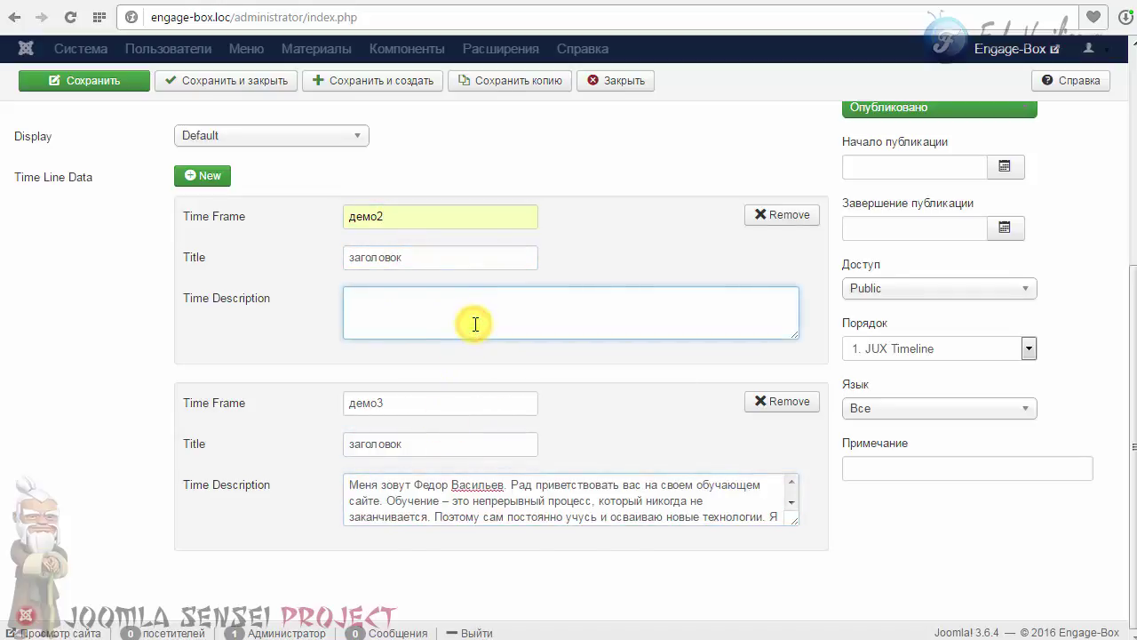
key("ctrl+v")
left_click(89, 80)
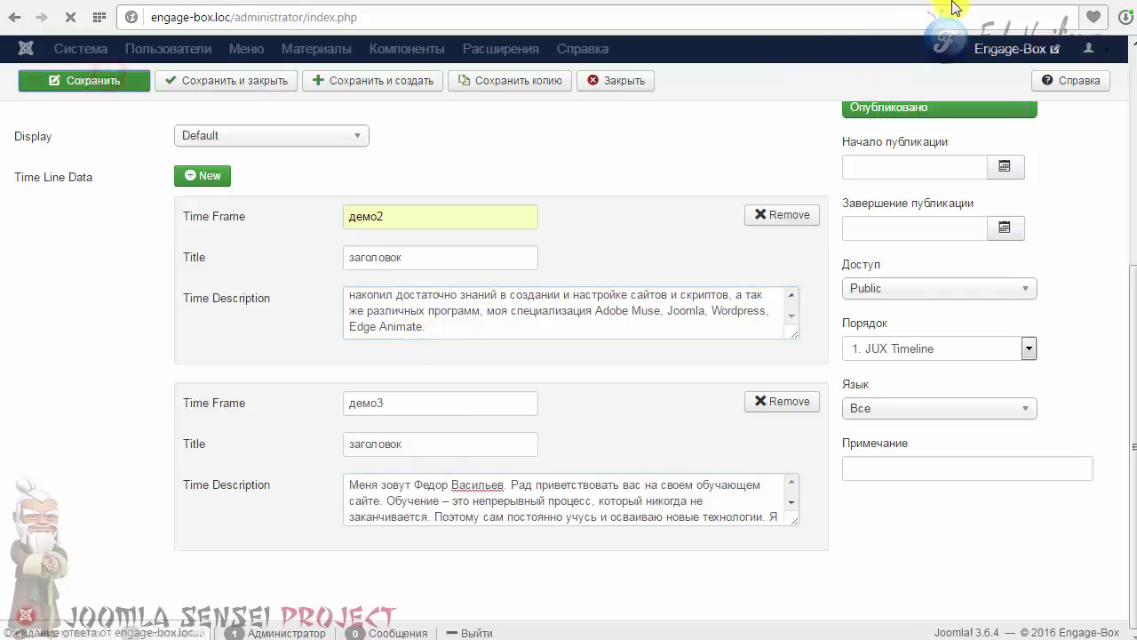
Step: Reload the site's demo page to check the timeline with both entries, "демо2" and "демо3"
left_click(953, 7)
left_click(67, 20)
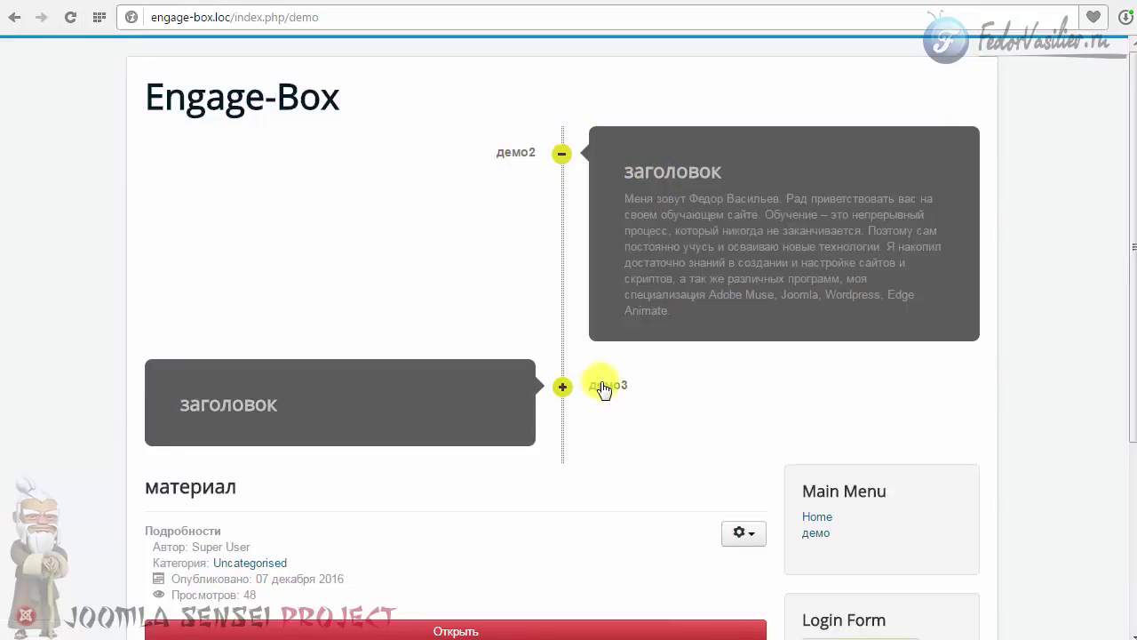
key("ctrl+Tab")
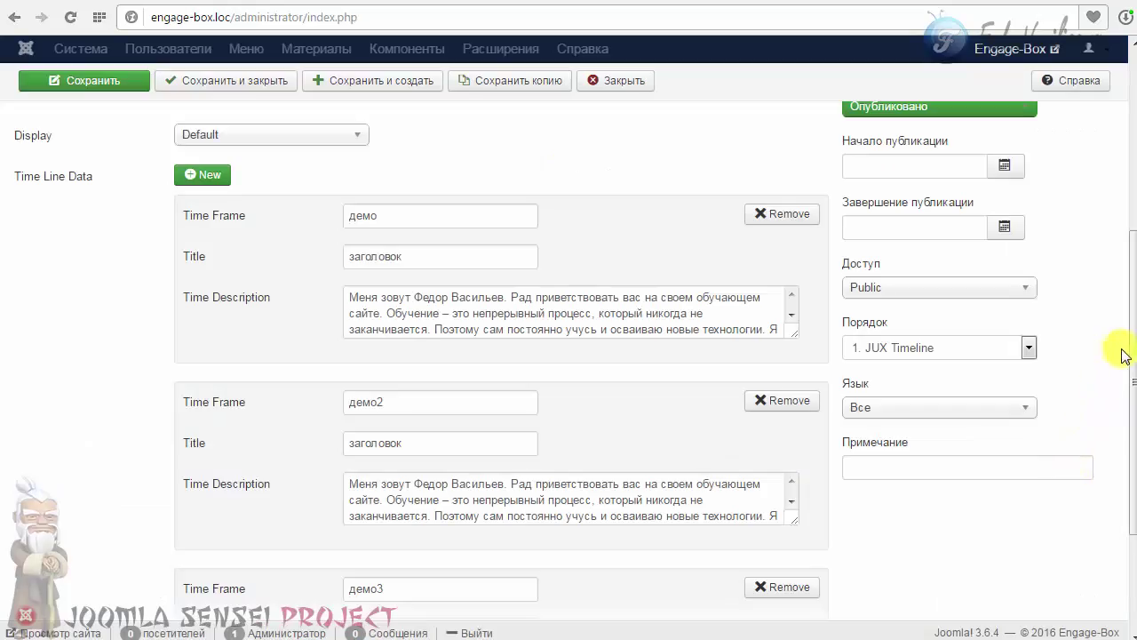
Step: Enlarge the description field of the "демо" entry, then save and close the timeline module
left_click_drag(1130, 355, 1134, 404)
scroll(1134, 405, "up", 2)
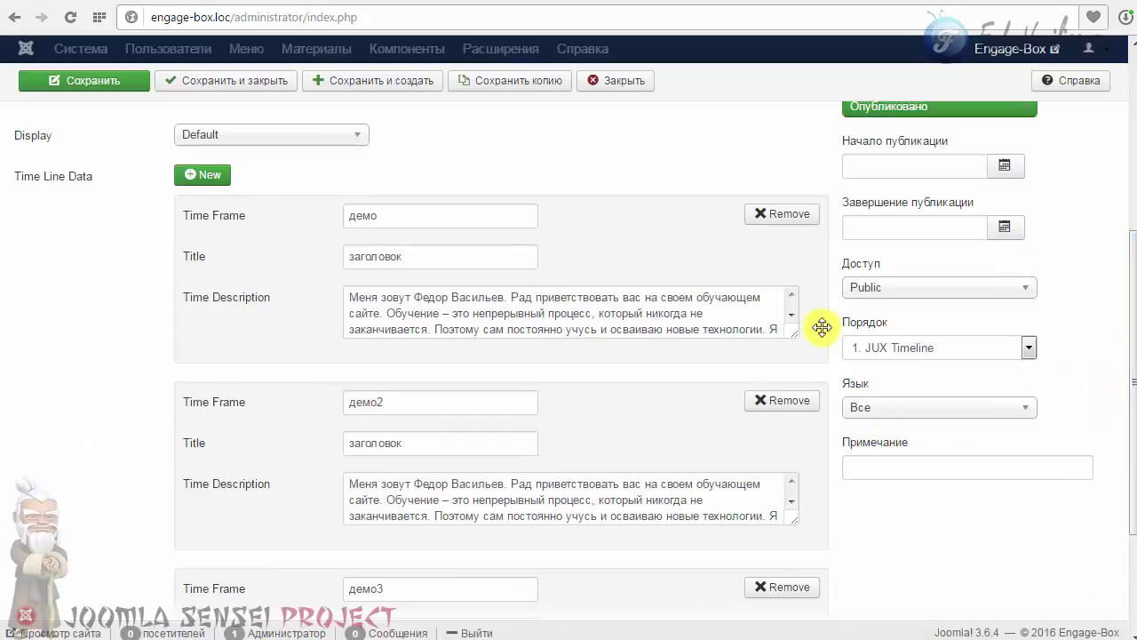
left_click_drag(793, 337, 790, 459)
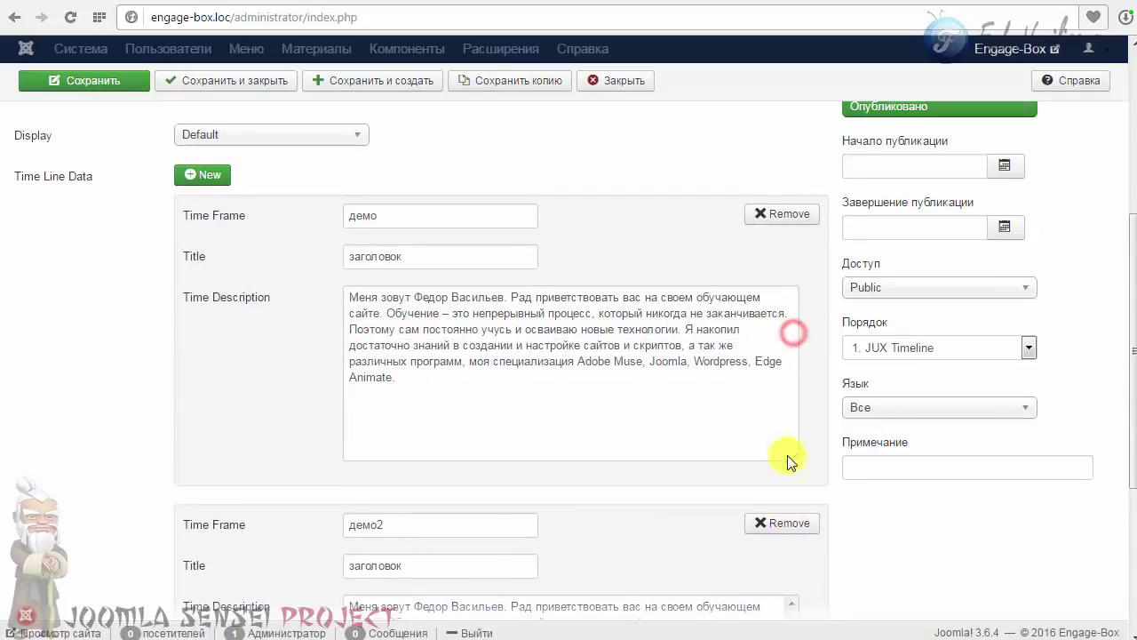
left_click(416, 391)
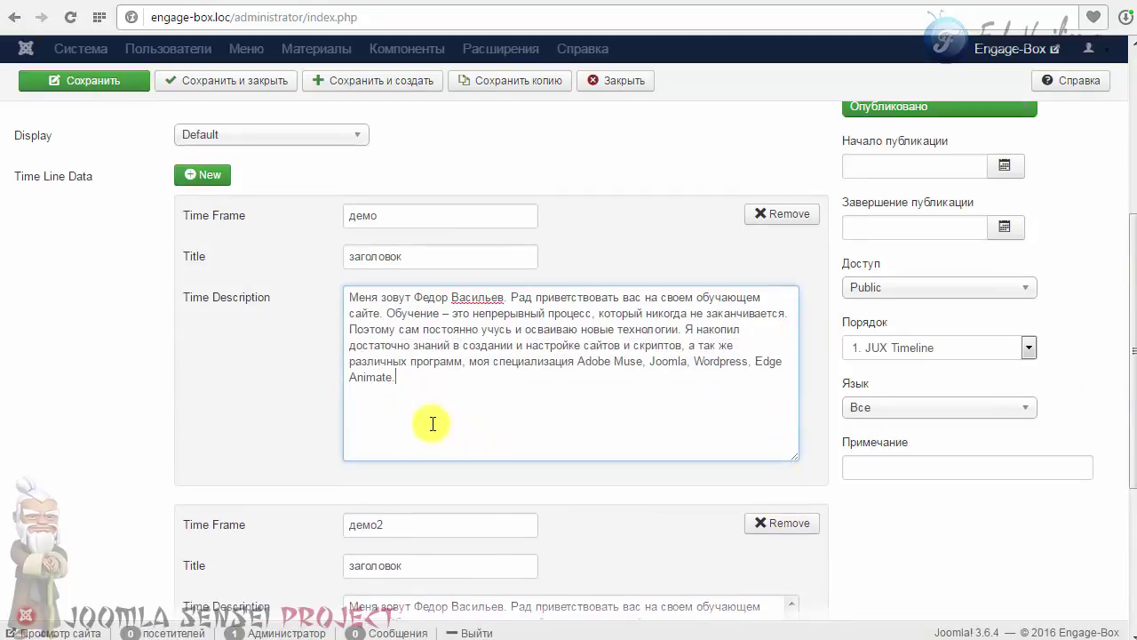
key("ctrl+s")
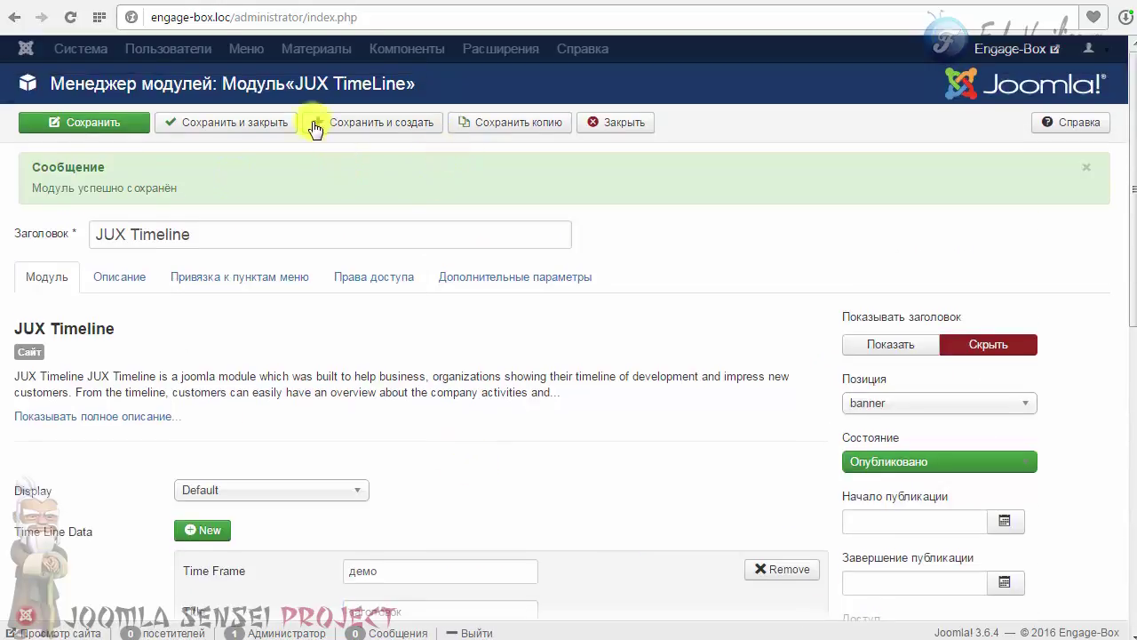
left_click(238, 127)
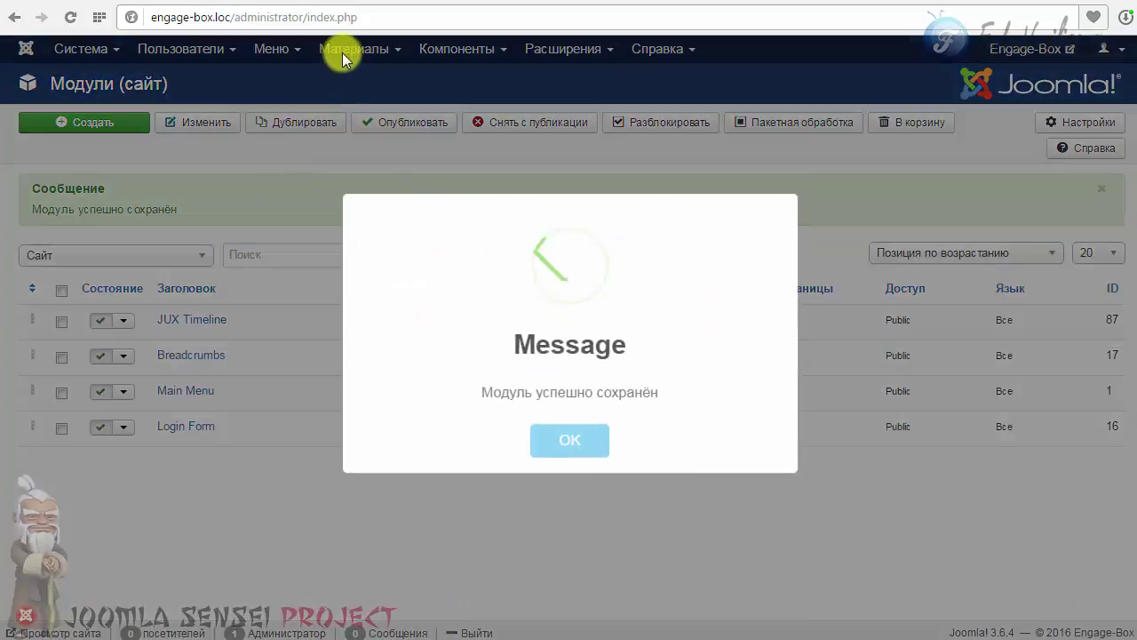
left_click(582, 441)
Step: Start creating a new article (Создать материал) with an empty text editor
mouse_move(359, 50)
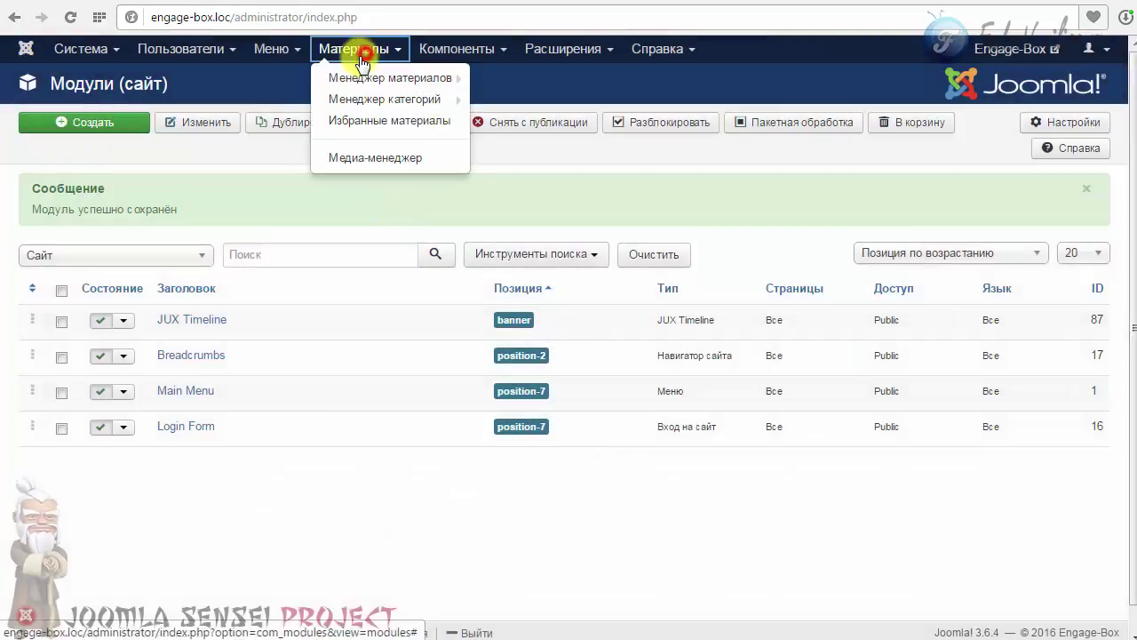
mouse_move(384, 85)
left_click(537, 77)
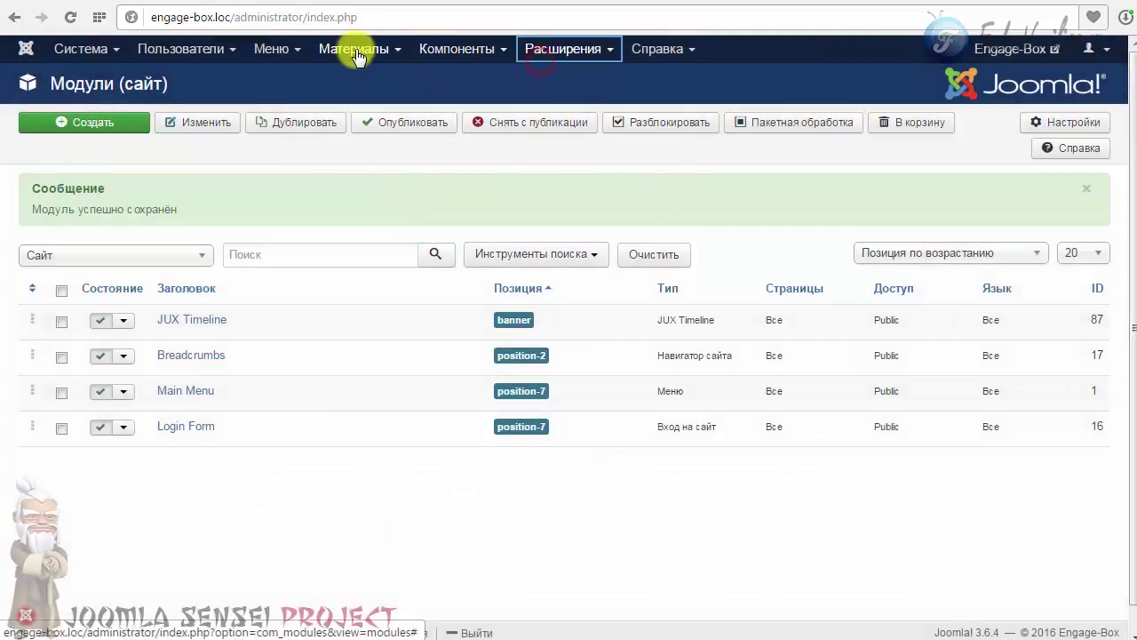
left_click(355, 48)
scroll(554, 399, "down", 2)
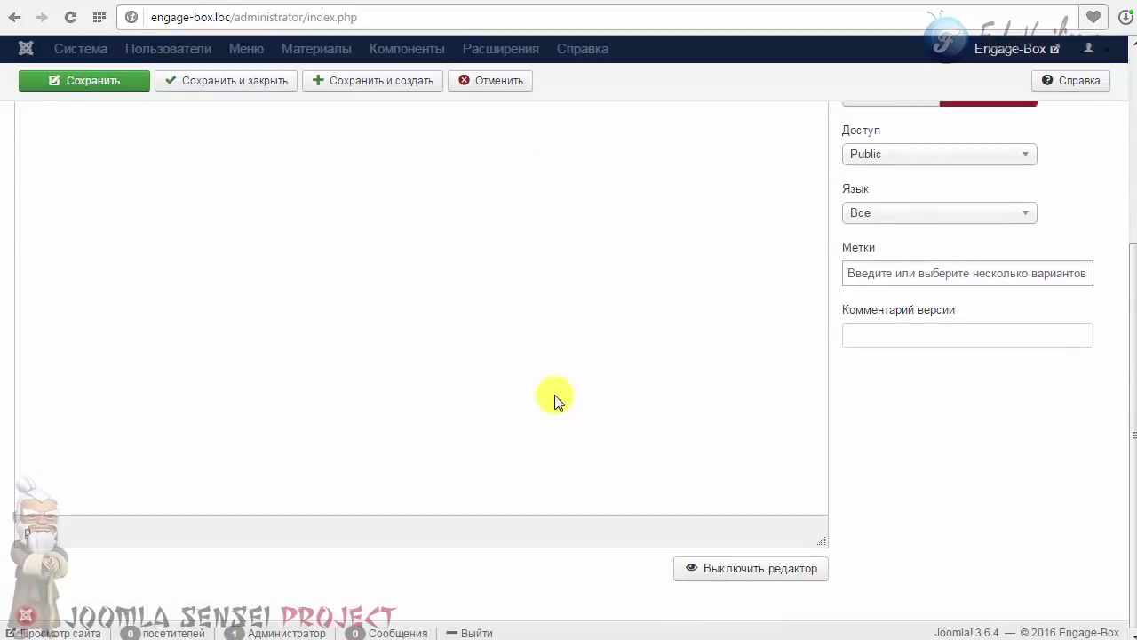
scroll(553, 391, "up", 2)
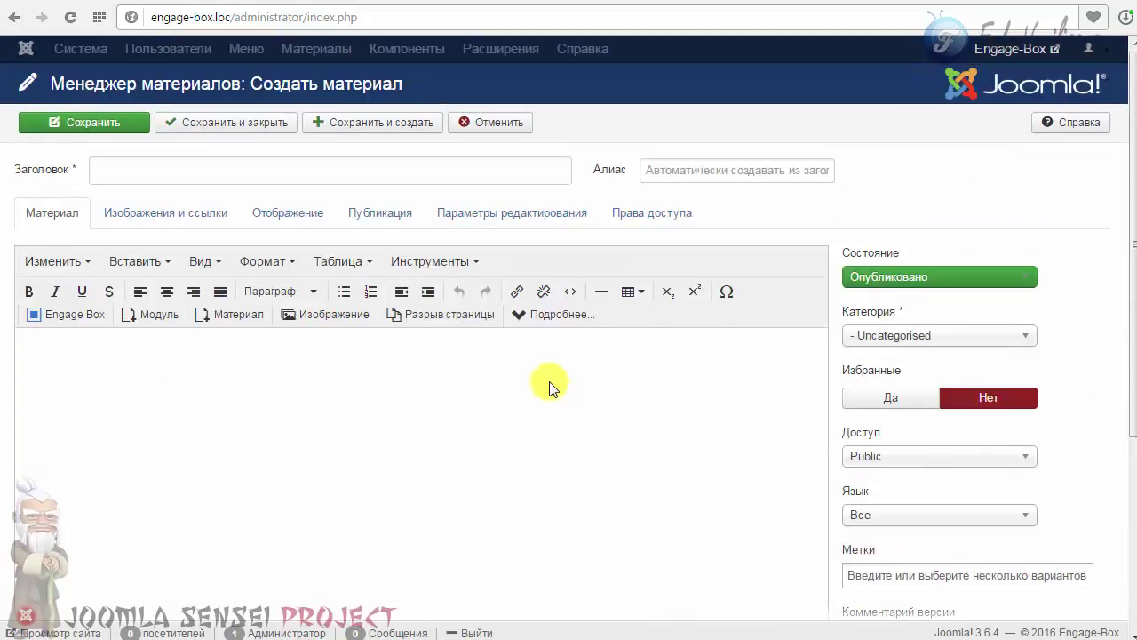
Step: Insert the image white.png from the banners folder into the article text
left_click(330, 314)
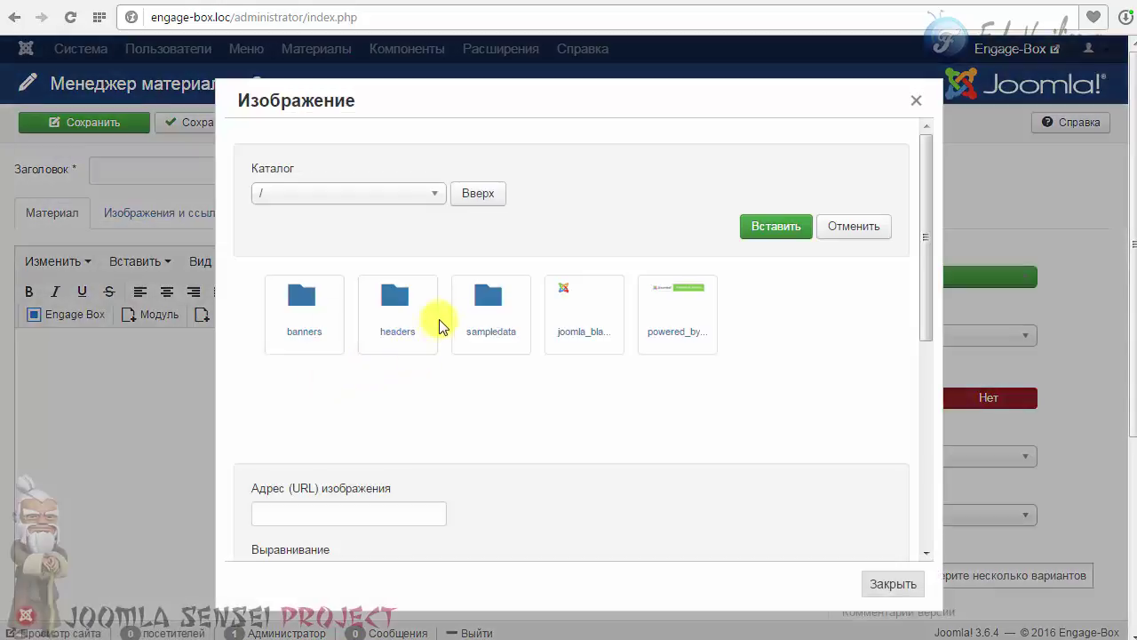
left_click(302, 312)
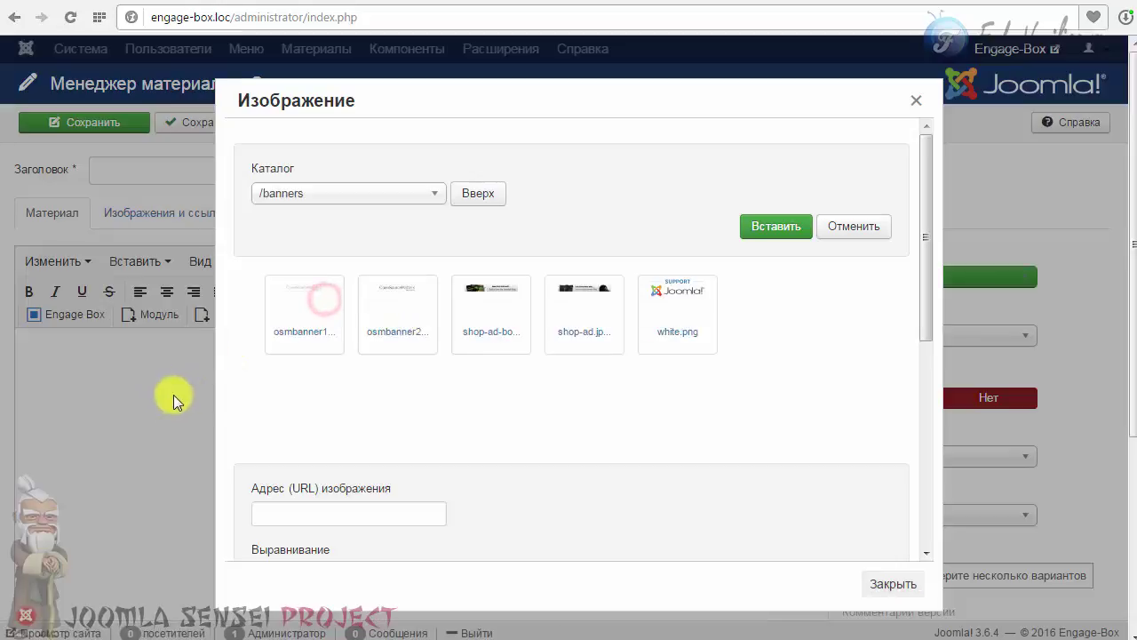
left_click(777, 227)
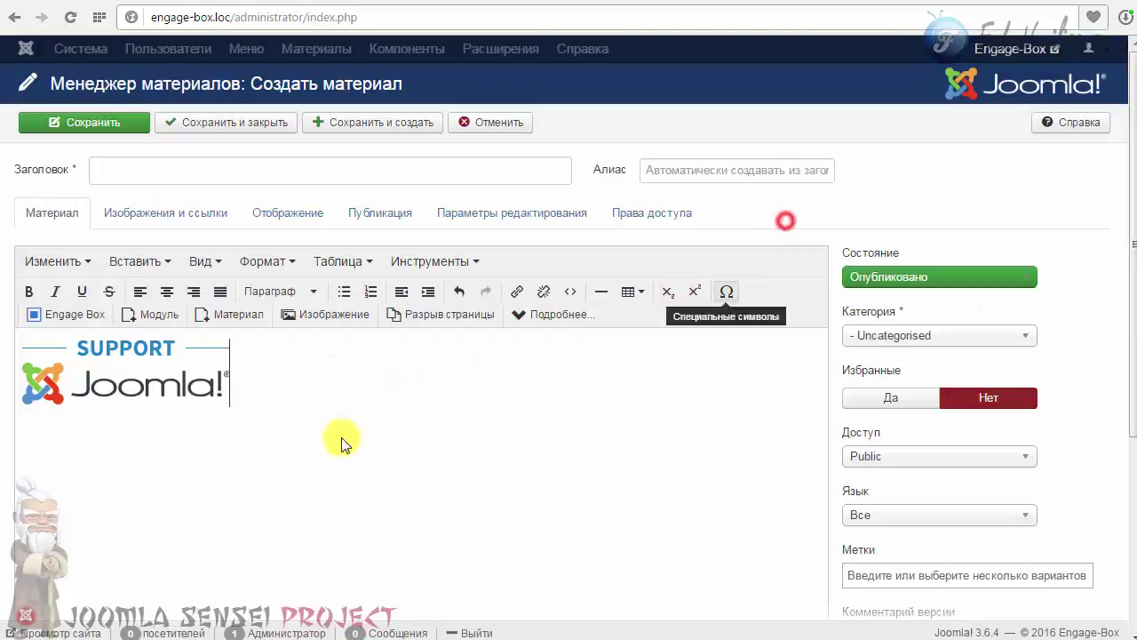
Step: Copy the inserted image's HTML from the article's source code and close the article without saving it
left_click(572, 292)
triple_click(666, 130)
key("ctrl+c")
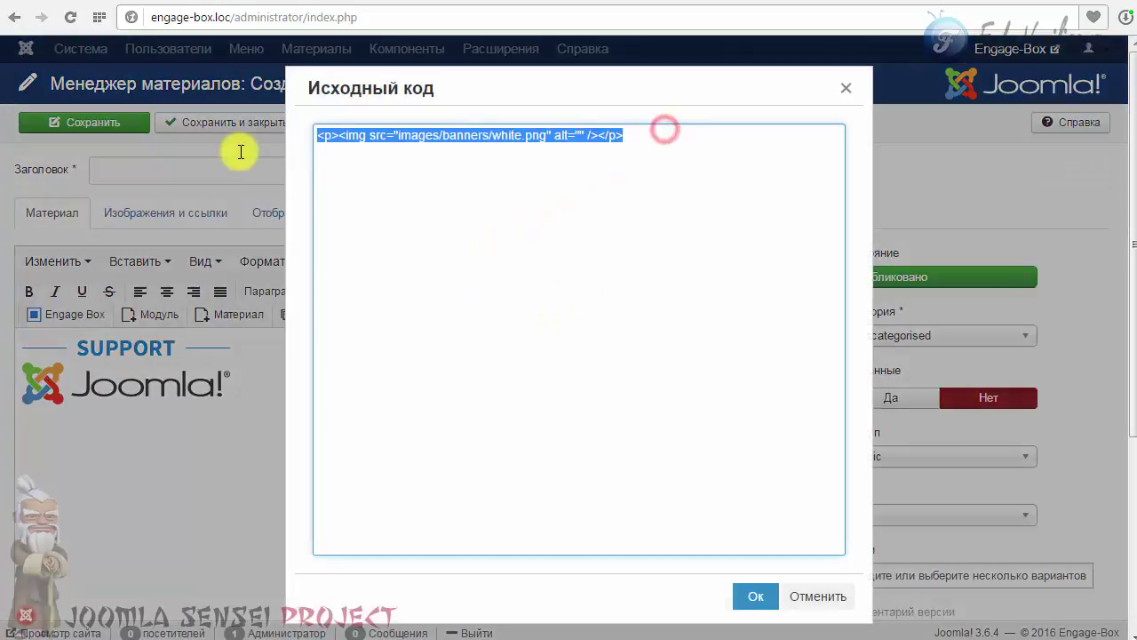
right_click(346, 133)
left_click(409, 168)
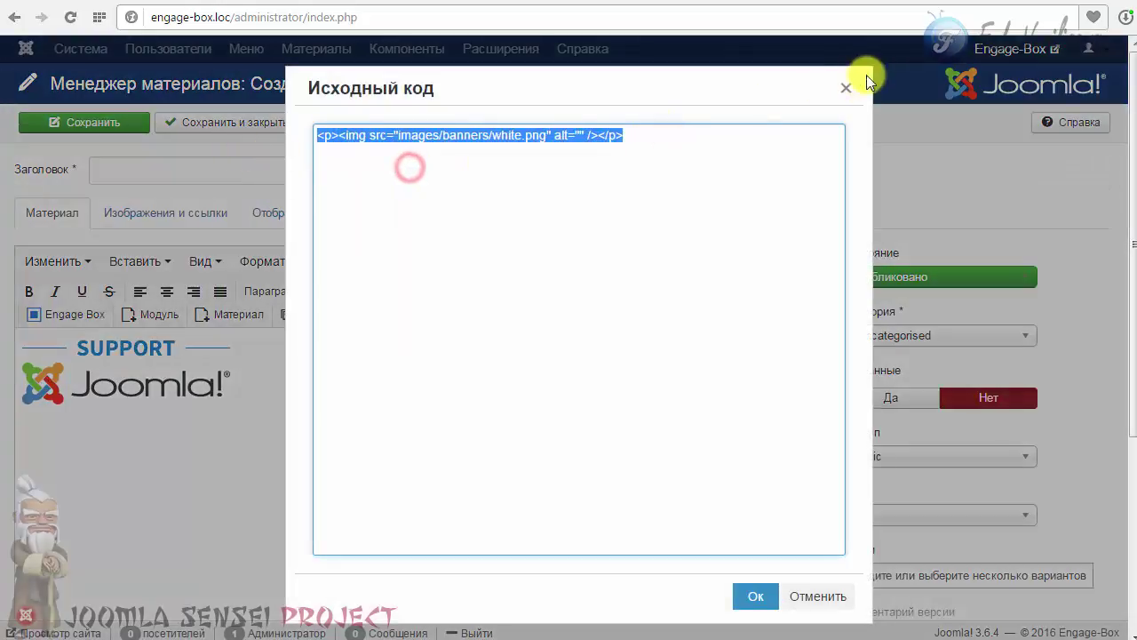
left_click(846, 88)
left_click(513, 131)
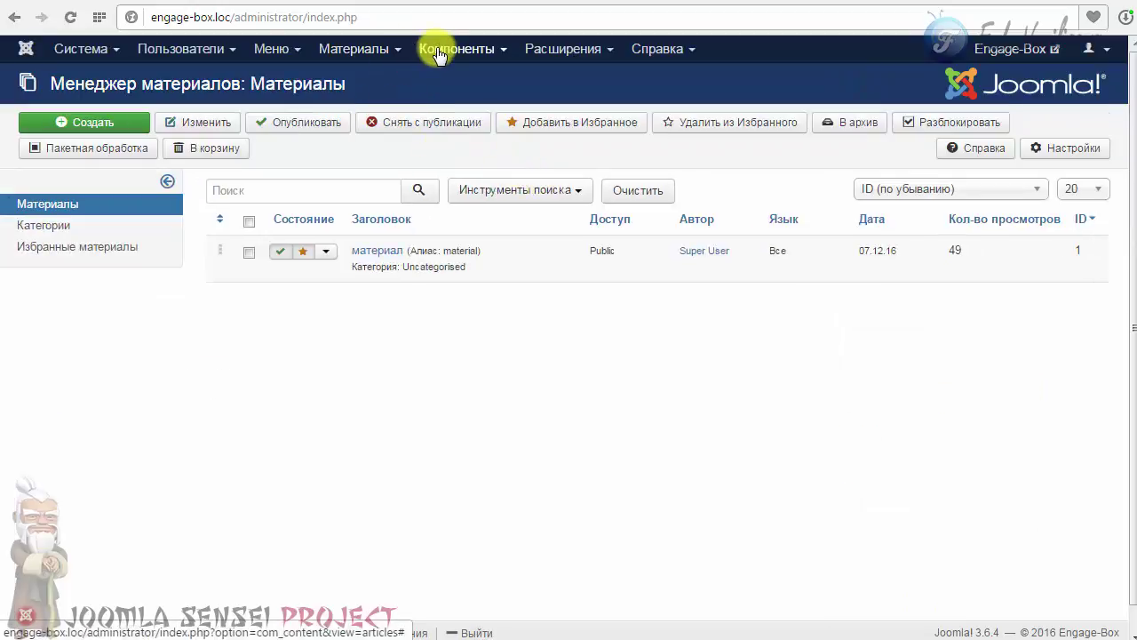
Step: Open the JUX Timeline module and paste the copied white.png image code below the text in the "демо" entry's description
left_click(563, 46)
left_click(563, 113)
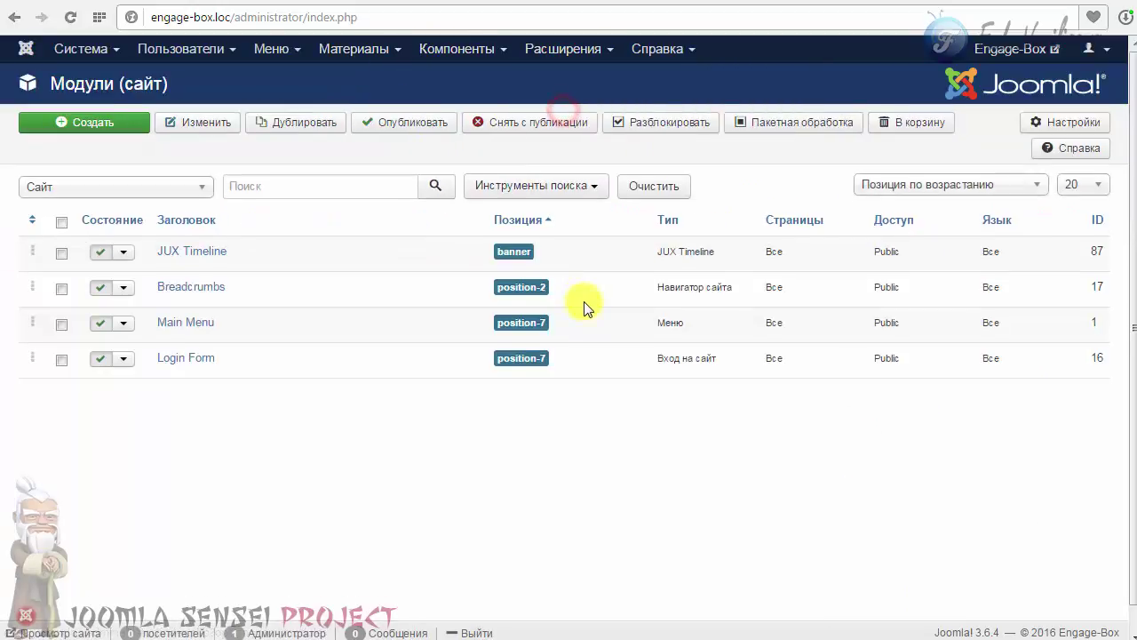
left_click(177, 250)
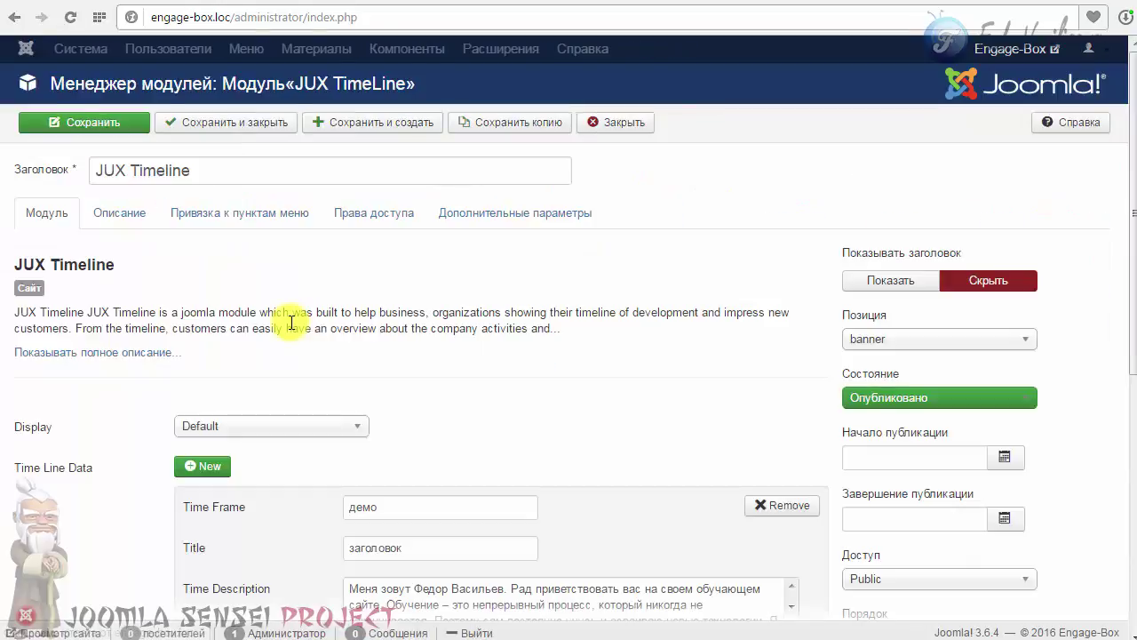
scroll(444, 400, "down", 3)
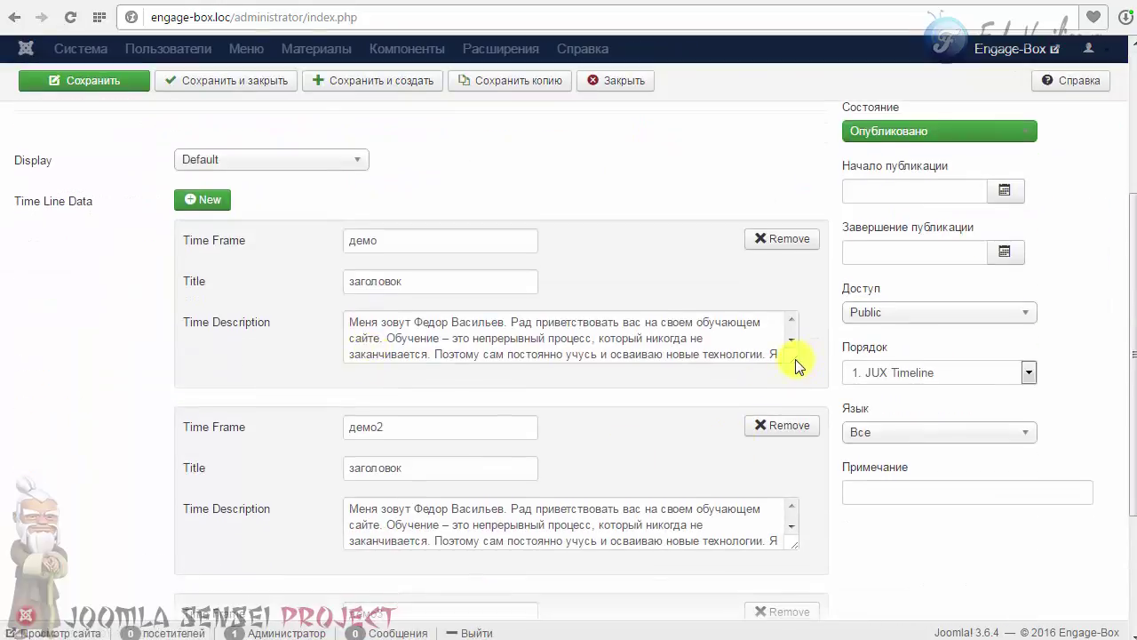
left_click_drag(795, 360, 797, 528)
left_click(477, 408)
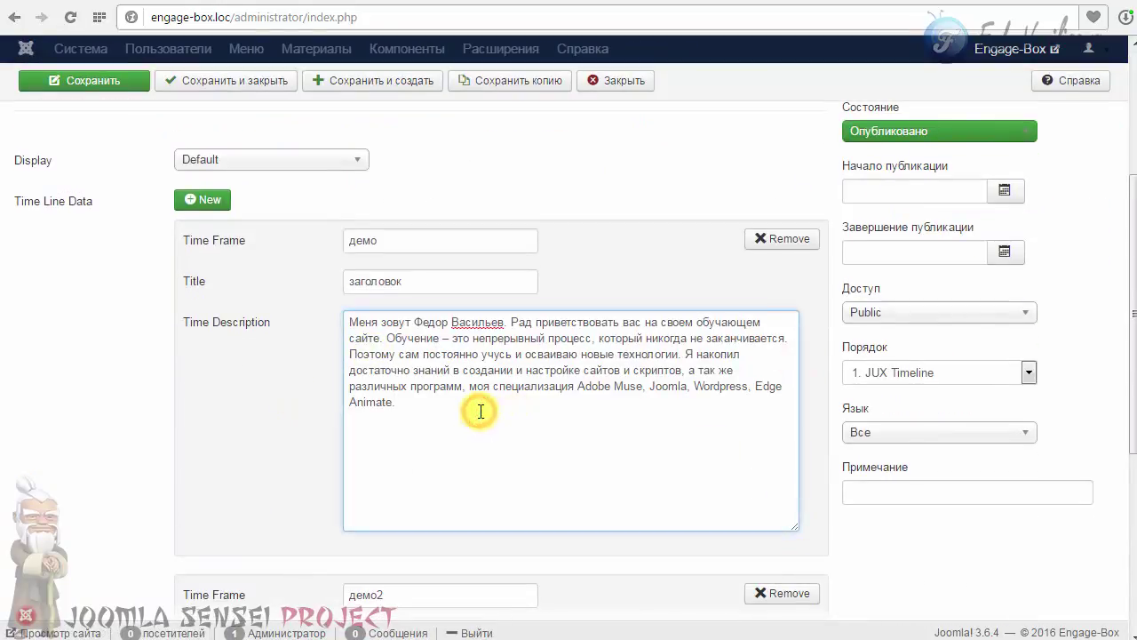
key("ctrl+v")
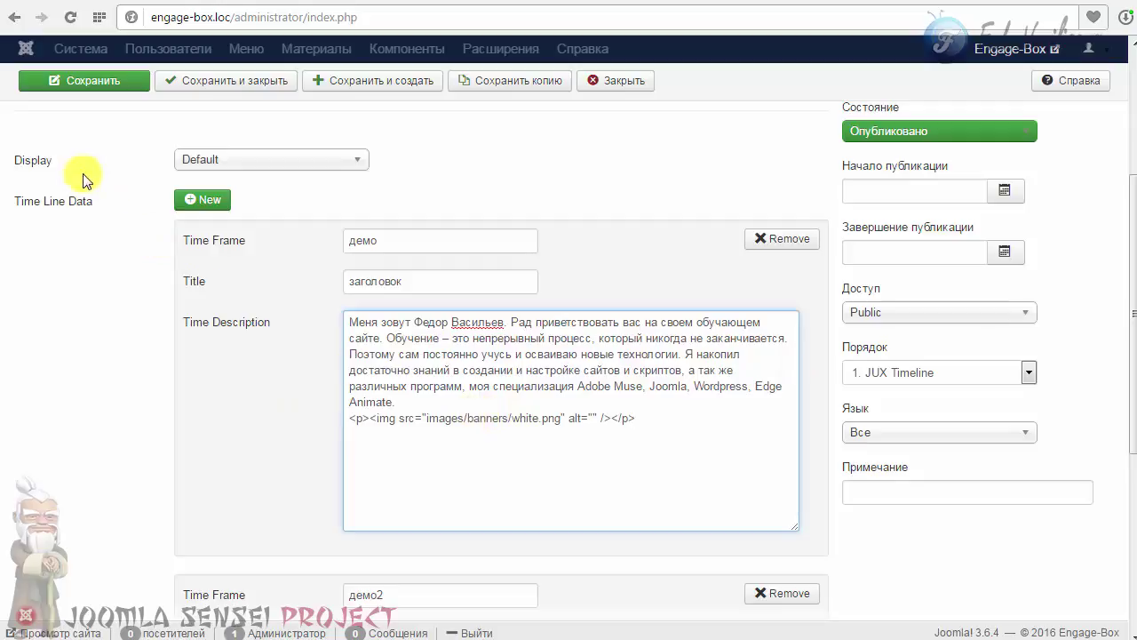
Step: Save the module and reload the site's demo page to check the image in the "демо" entry
left_click(94, 83)
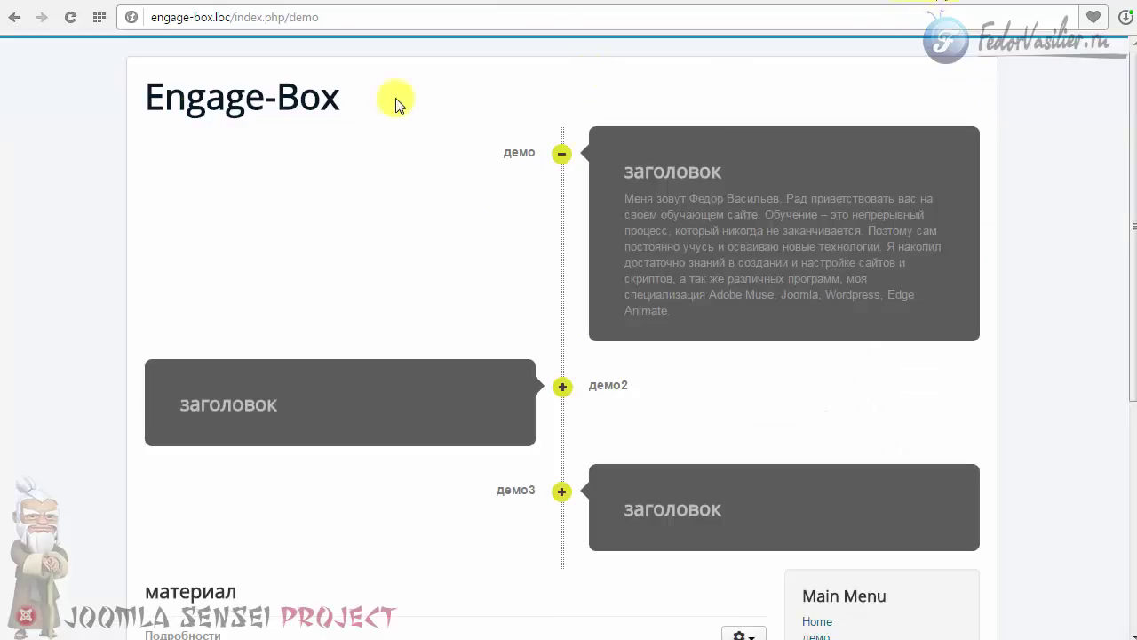
left_click(70, 17)
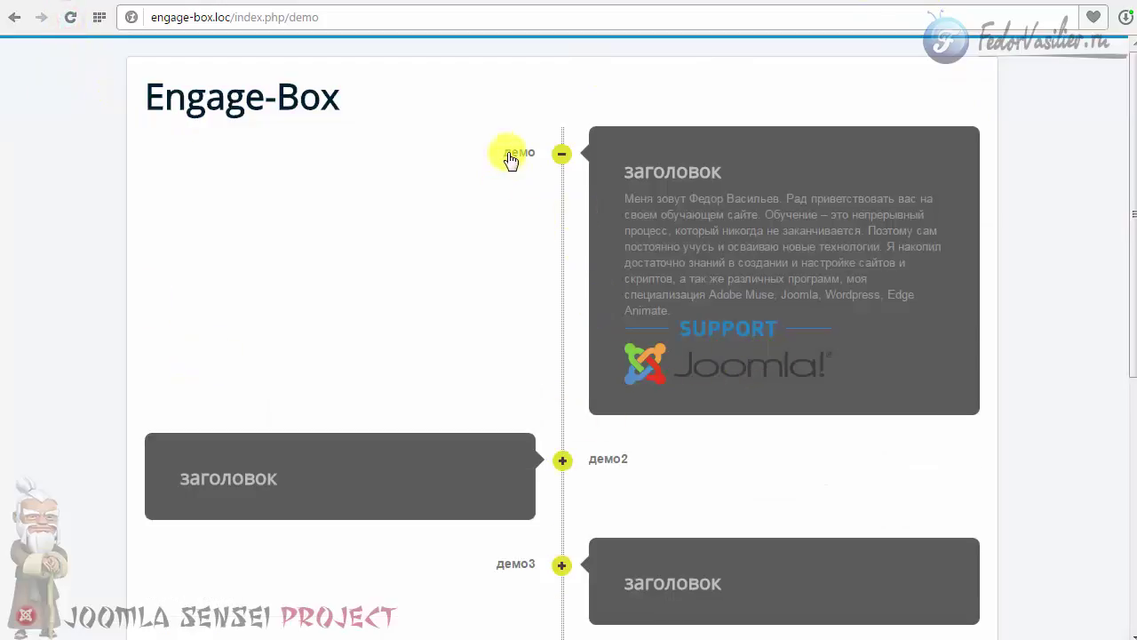
left_click(751, 365)
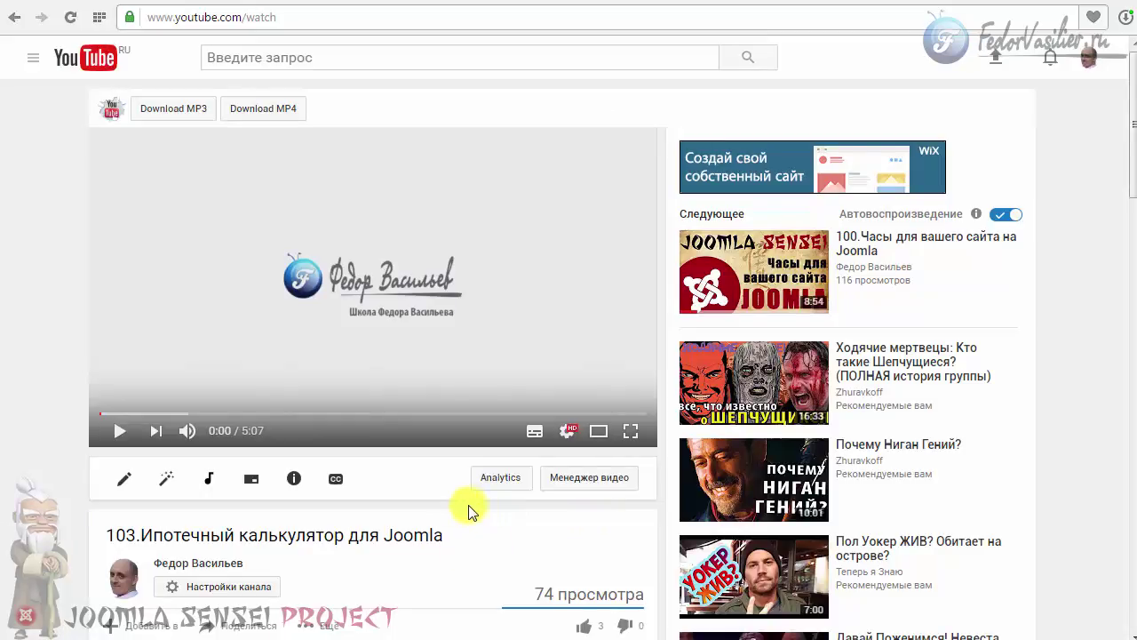
Step: Copy the HTML embed code of the YouTube video "103.Ипотечный калькулятор для Joomla"
left_click(469, 533)
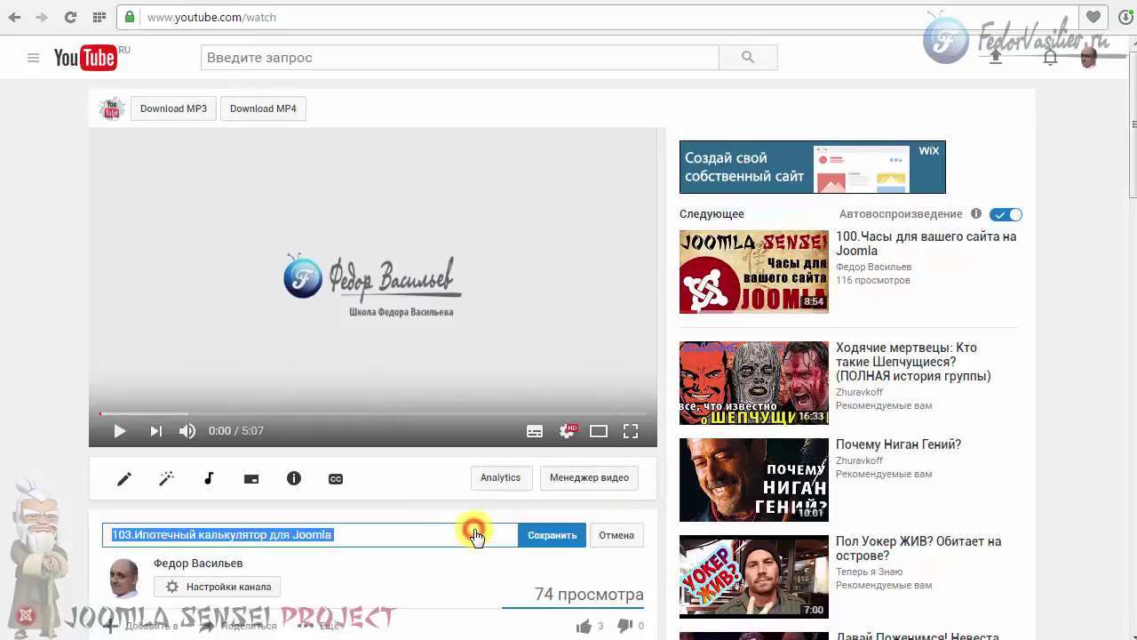
left_click(442, 573)
scroll(442, 567, "down", 4)
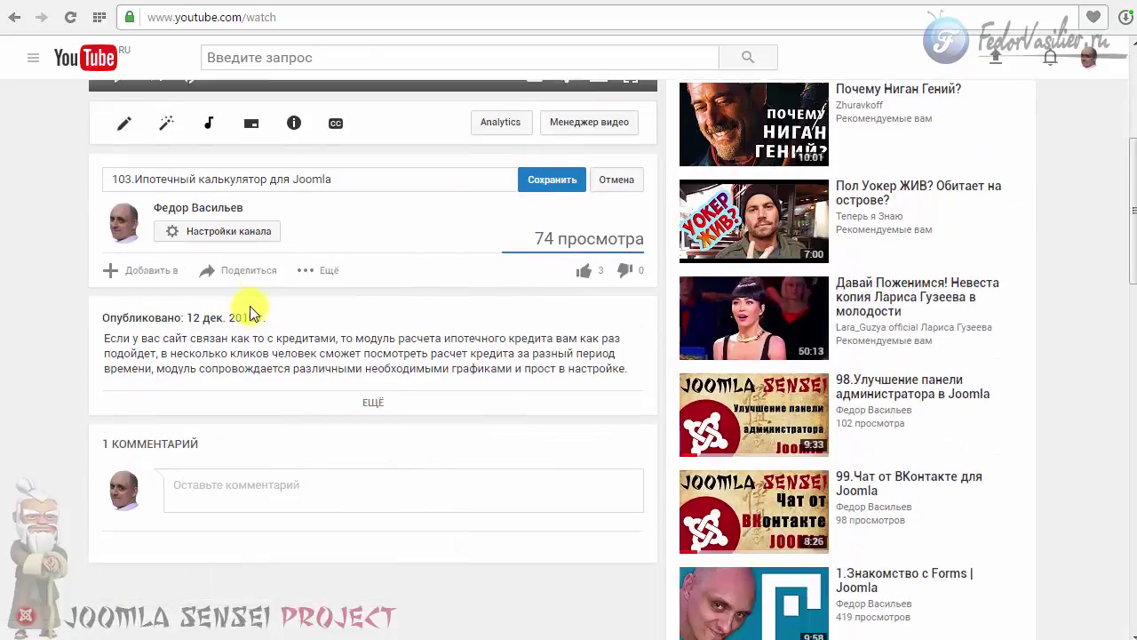
left_click(246, 271)
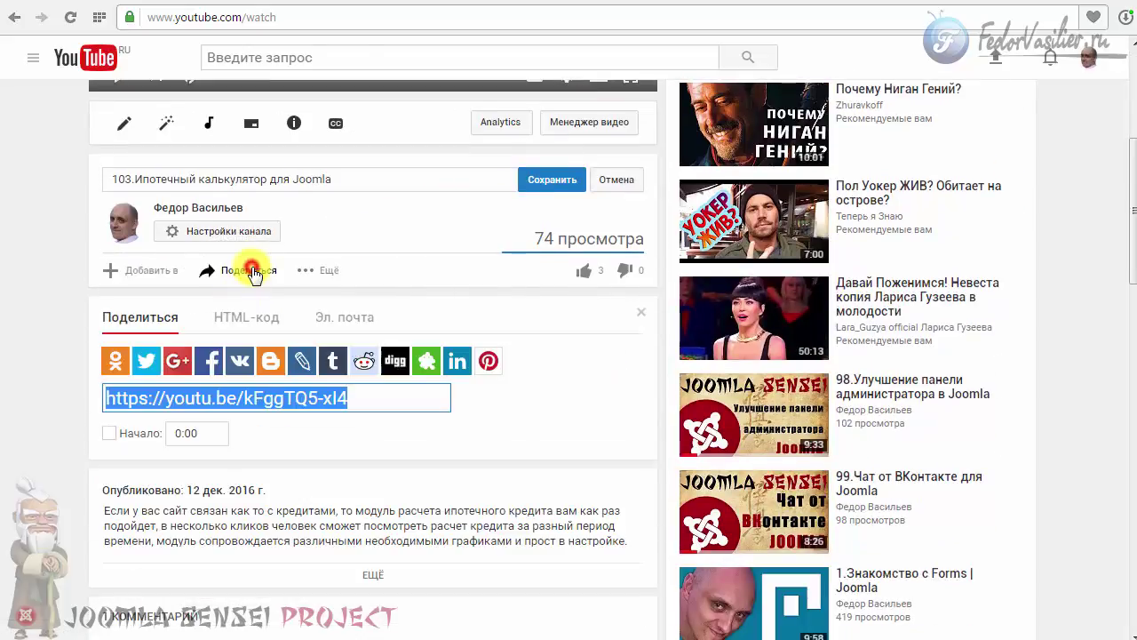
left_click(240, 325)
right_click(247, 356)
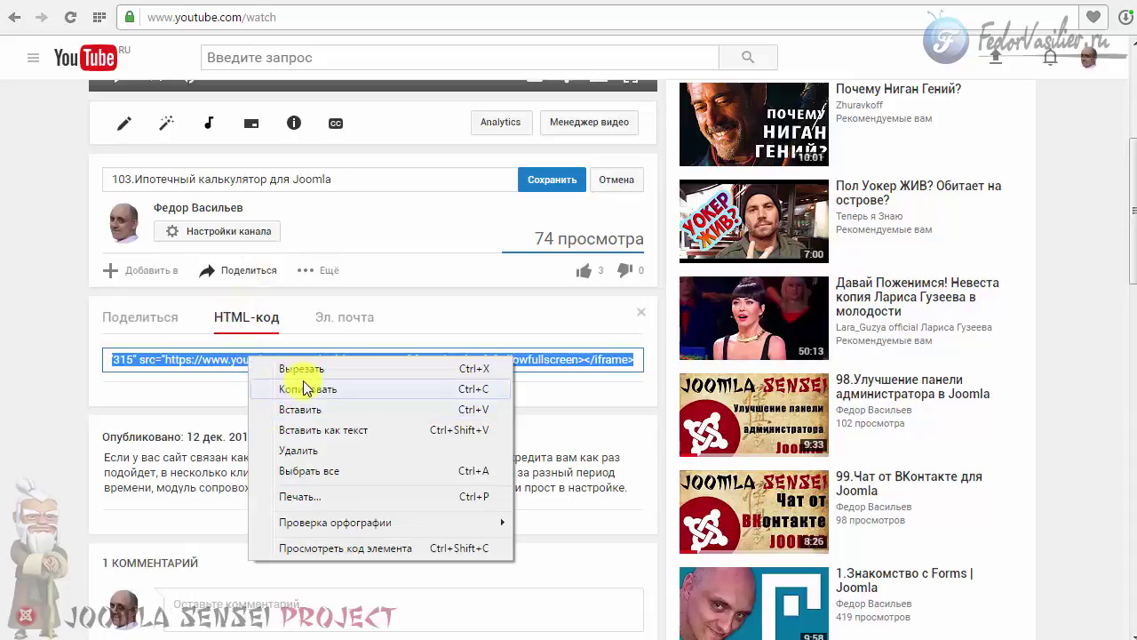
left_click(298, 387)
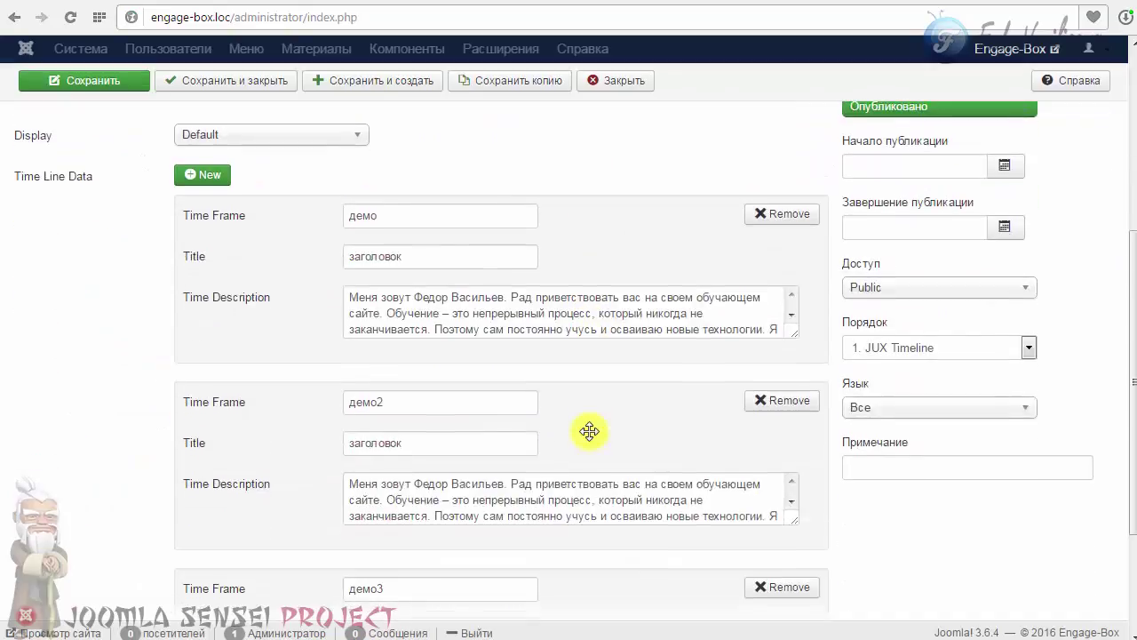
Step: Add the copied YouTube iframe code below the text in the "демо2" entry's description and save the module
scroll(587, 431, "down", 3)
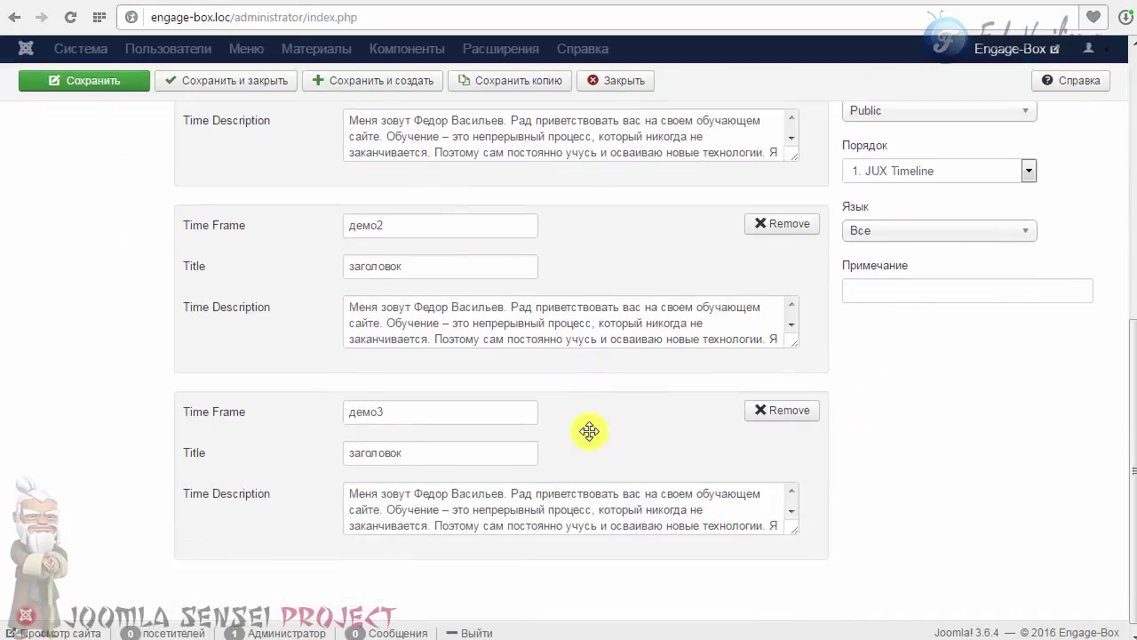
left_click_drag(794, 349, 794, 480)
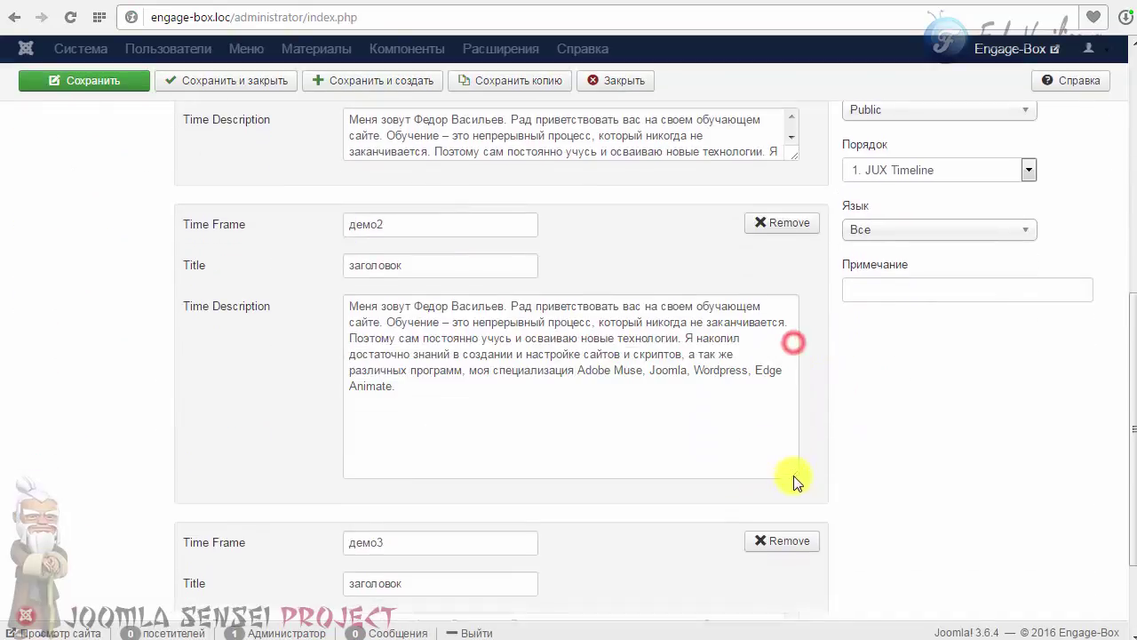
left_click(434, 384)
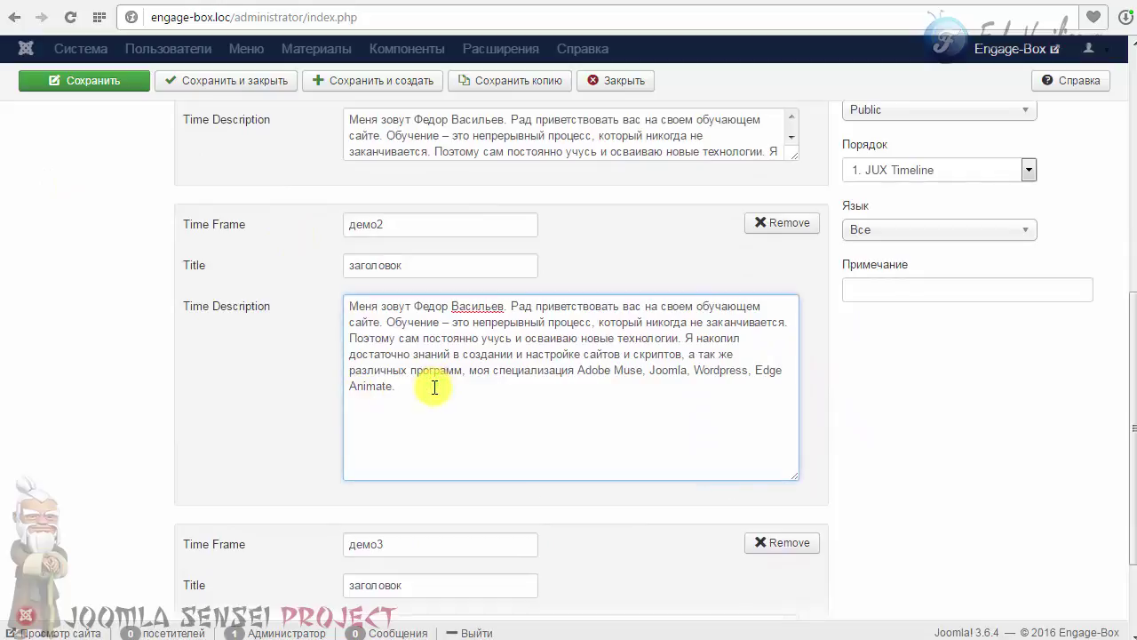
type("<iframe width=\"560\" height=\"315\" src=\"https://www.youtube.com/embed/kFggTQ5-xI4\" frameborder=\"0\" allowfullscreen></iframe>")
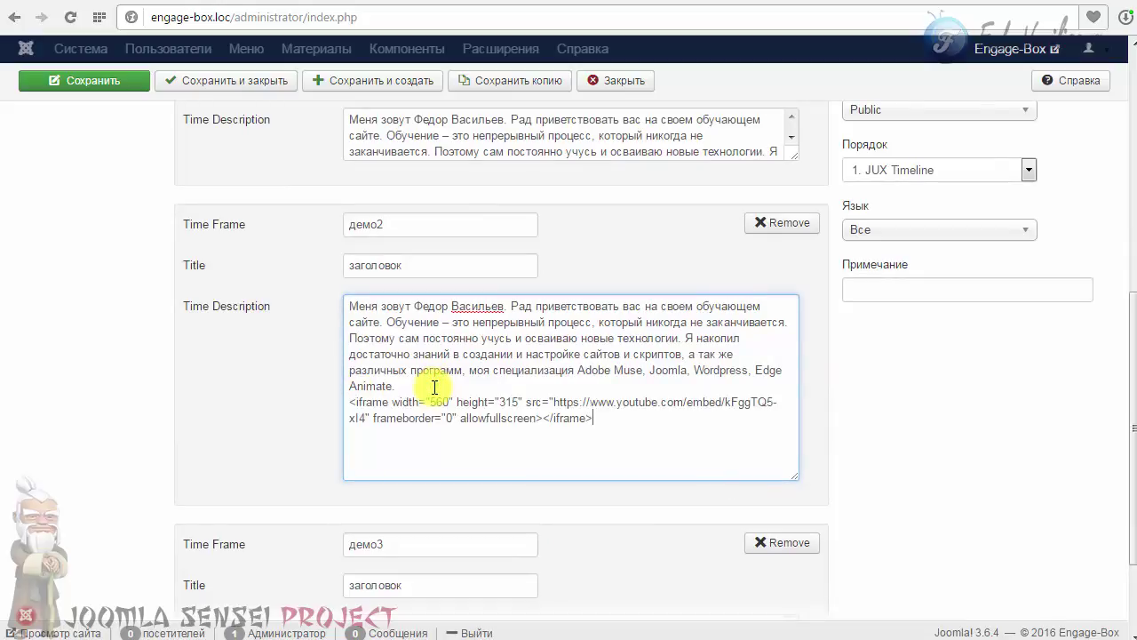
left_click(78, 80)
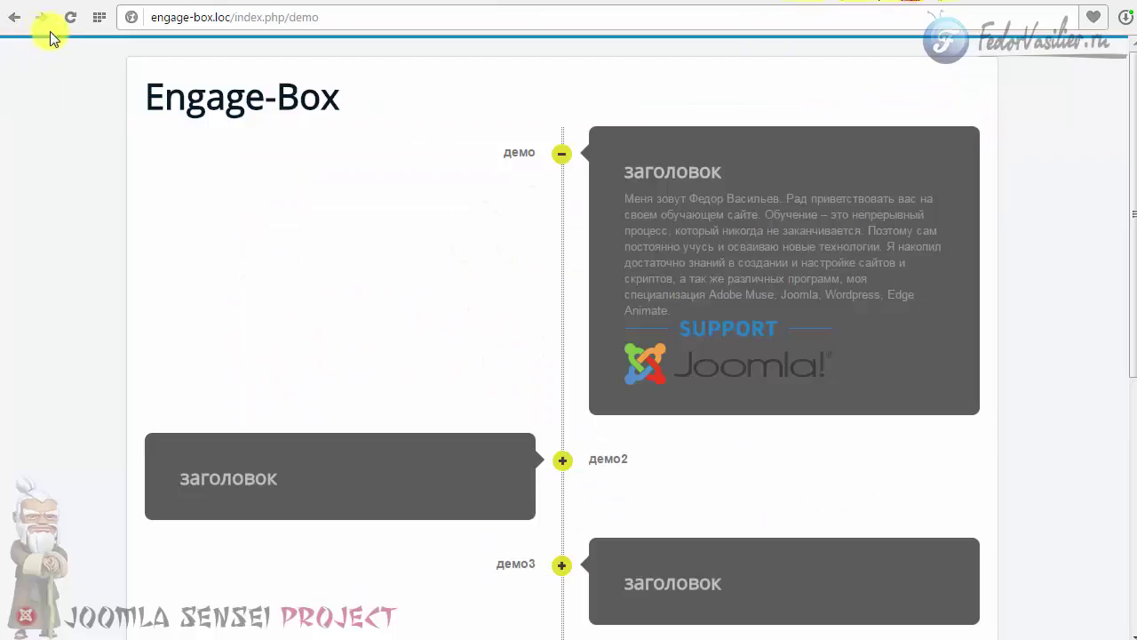
Step: Reload the demo page and examine the video in the "демо2" entry, then reopen the "демо" entry
left_click(70, 17)
left_click(203, 475)
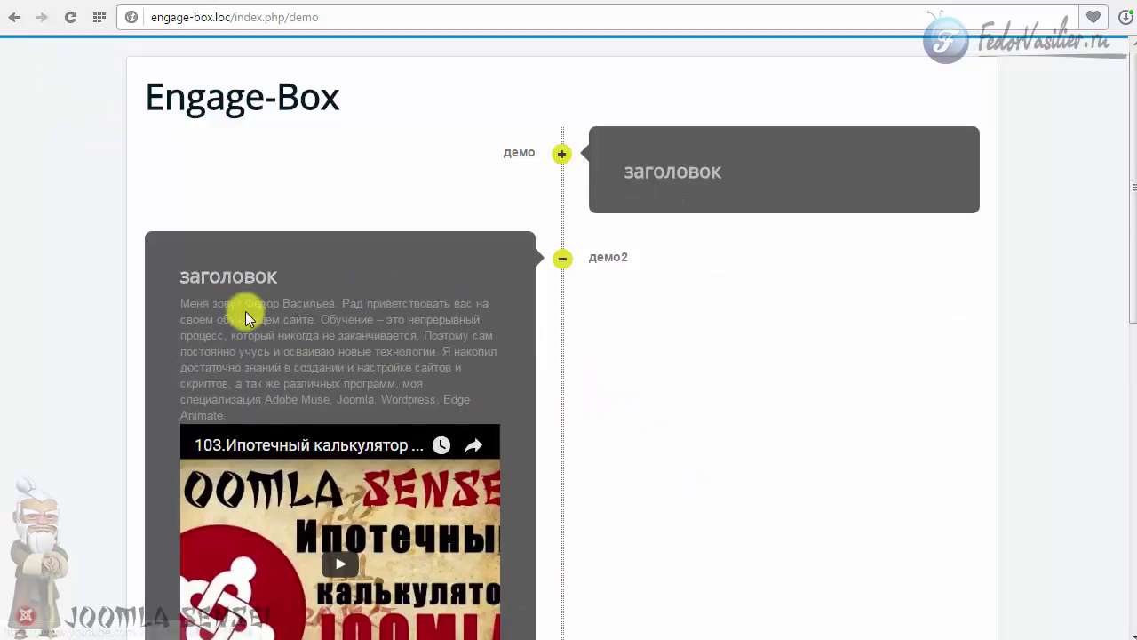
scroll(247, 320, "down", 3)
scroll(325, 284, "up", 3)
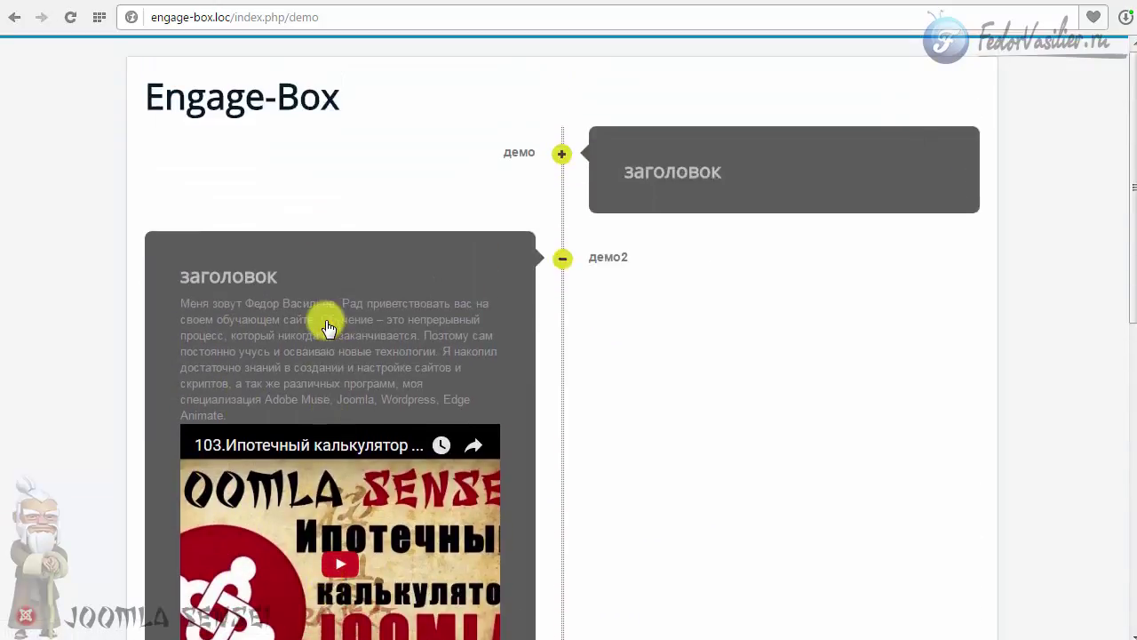
left_click(498, 160)
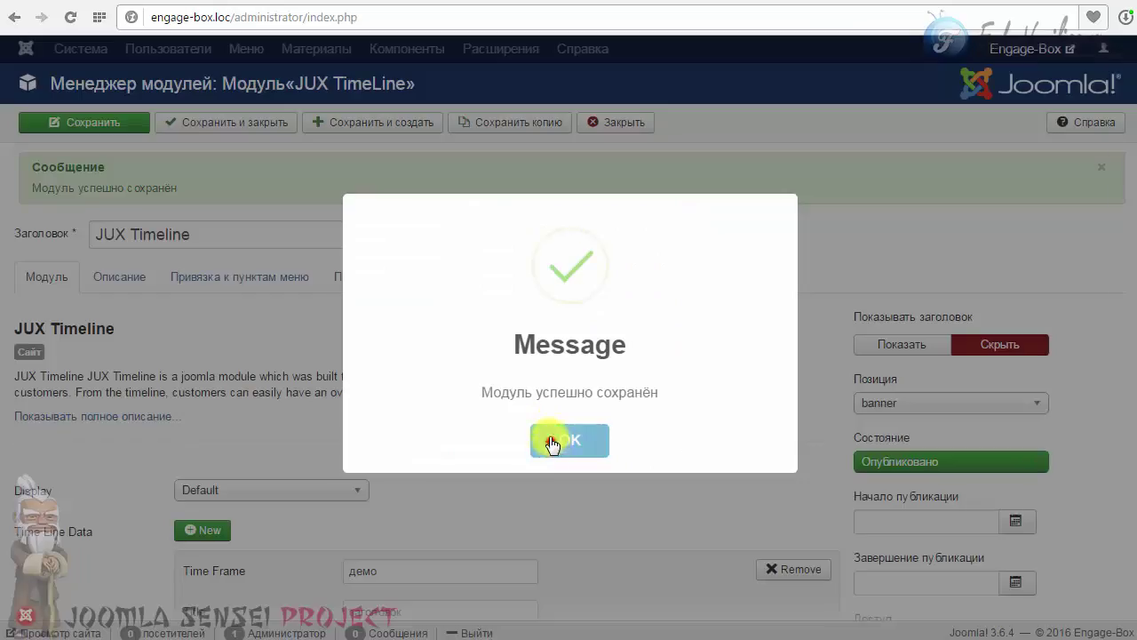
Step: Review the module's Display options and compare them with how the "демо" entry behaves on the site
left_click(566, 435)
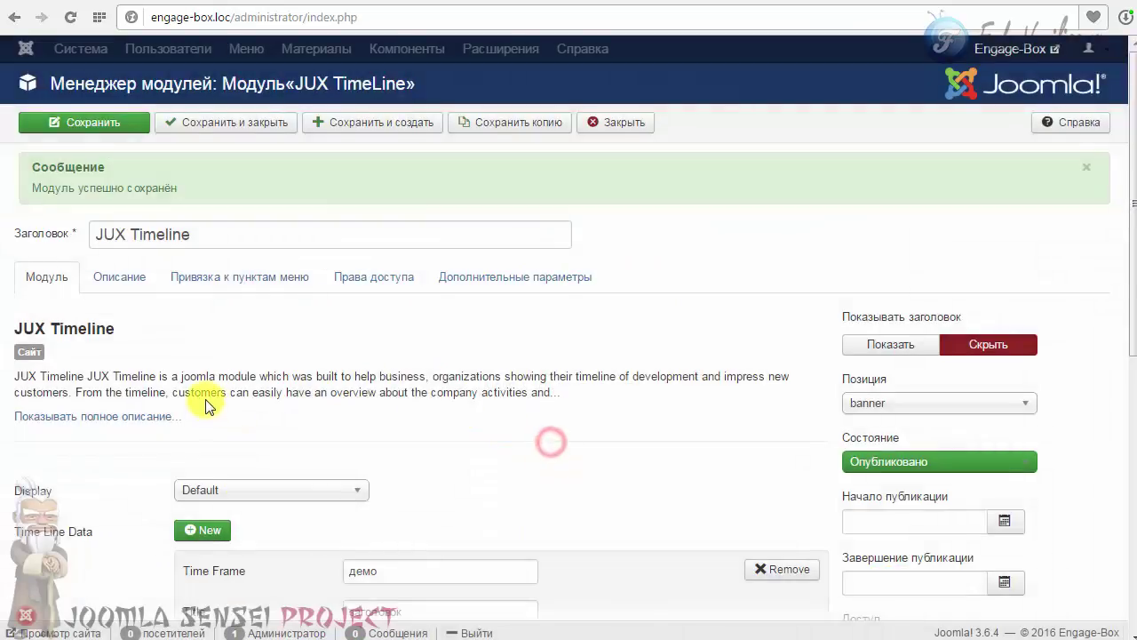
scroll(208, 406, "down", 3)
left_click(257, 309)
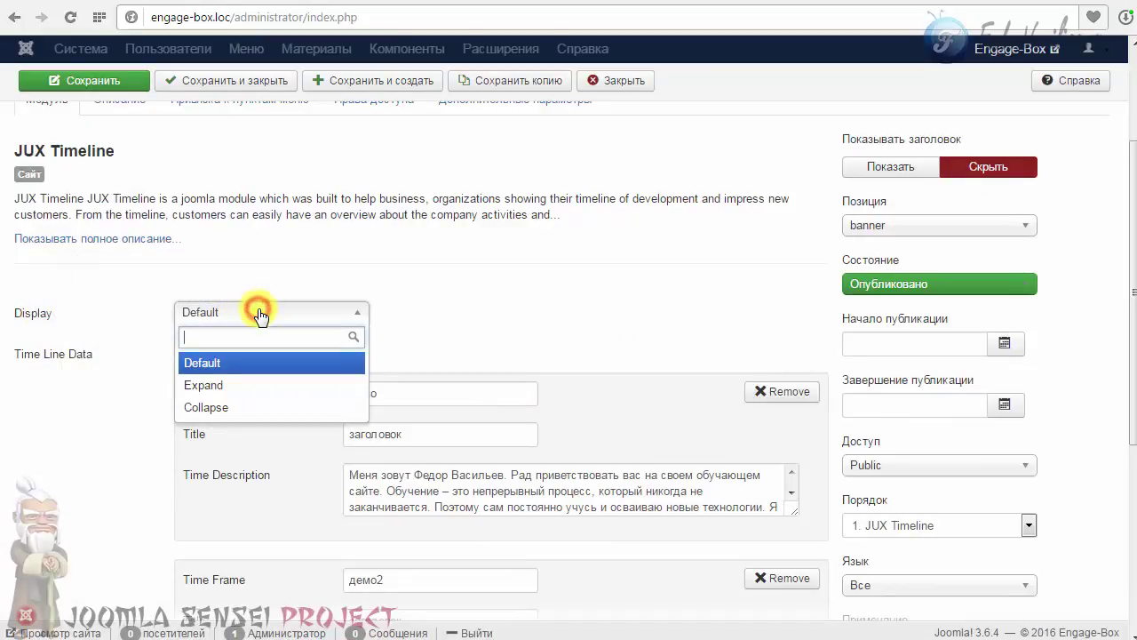
left_click(257, 312)
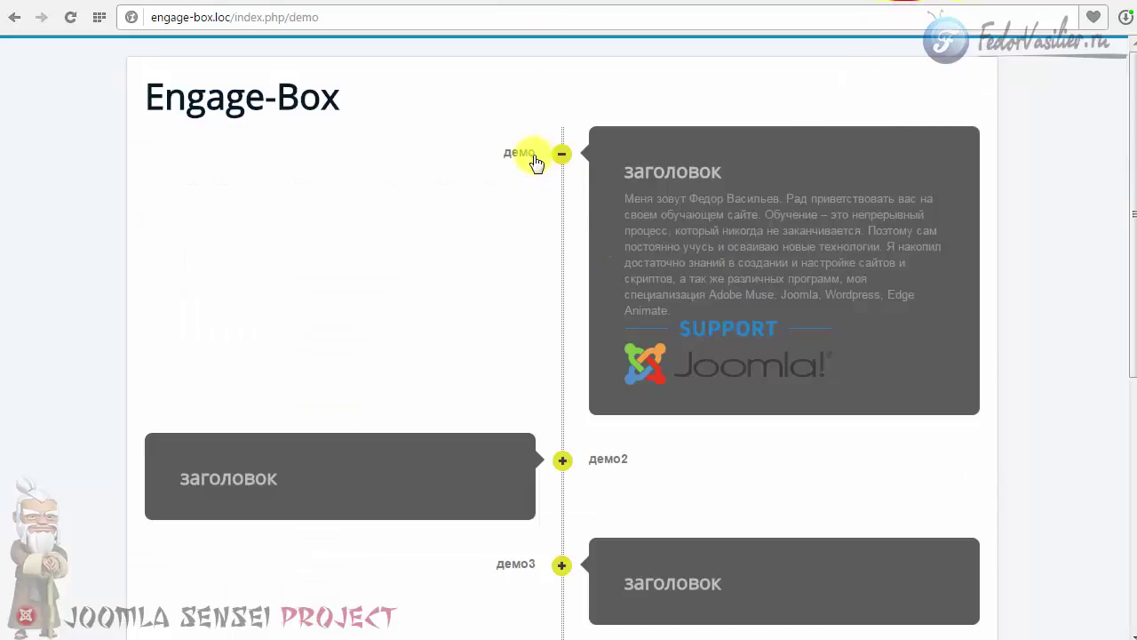
left_click(531, 158)
left_click(526, 152)
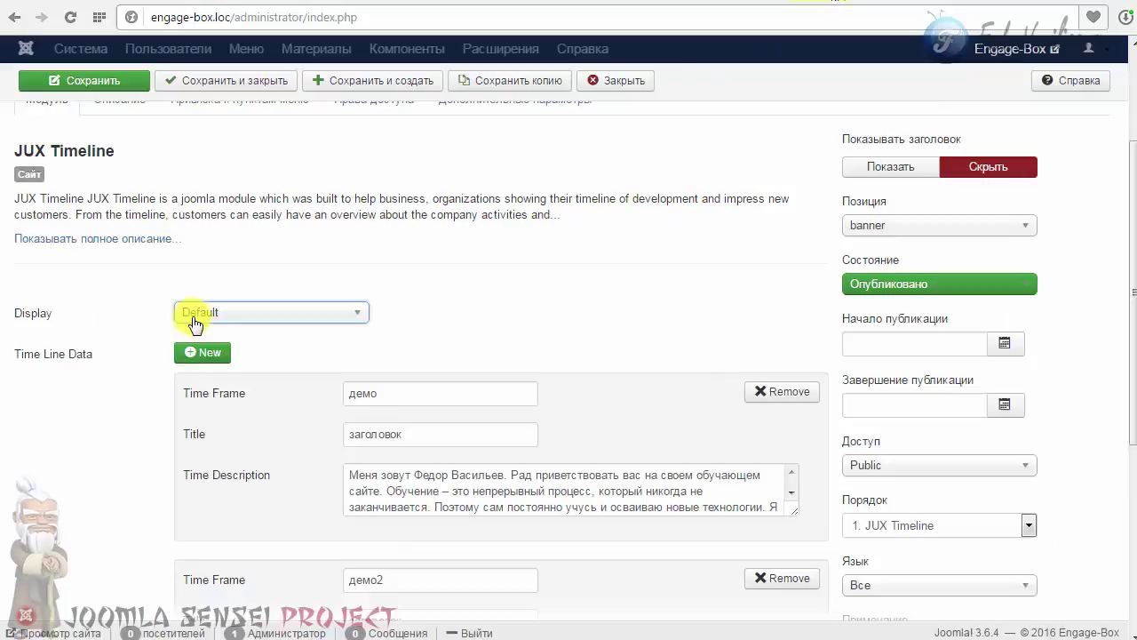
Step: Set the timeline module's Display mode to Expand and save it
left_click(202, 317)
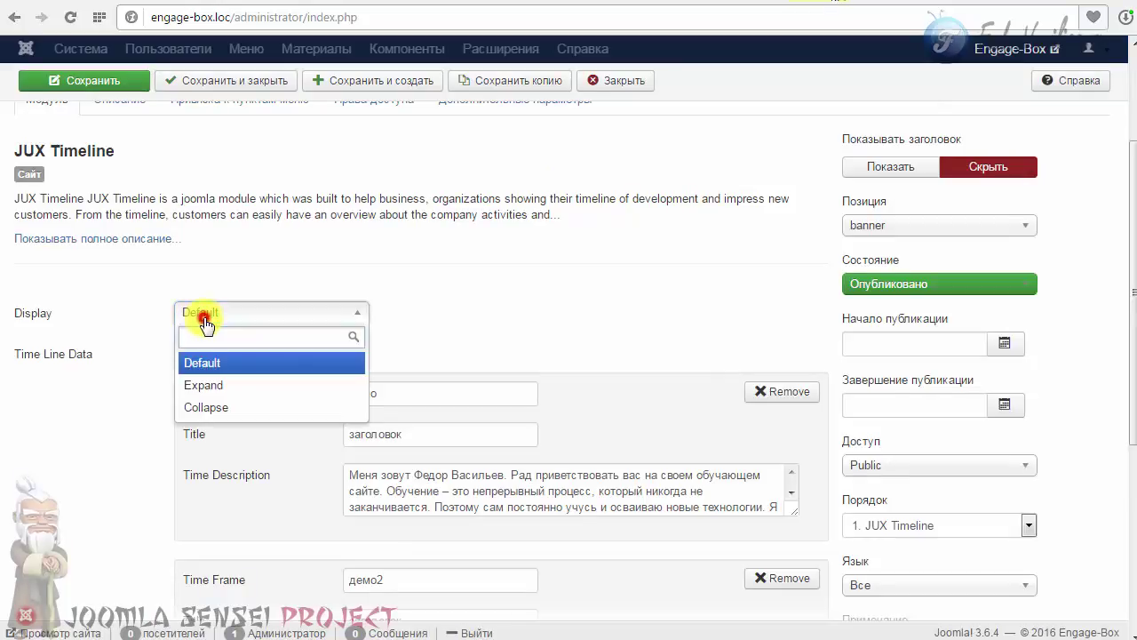
left_click(213, 397)
left_click(82, 80)
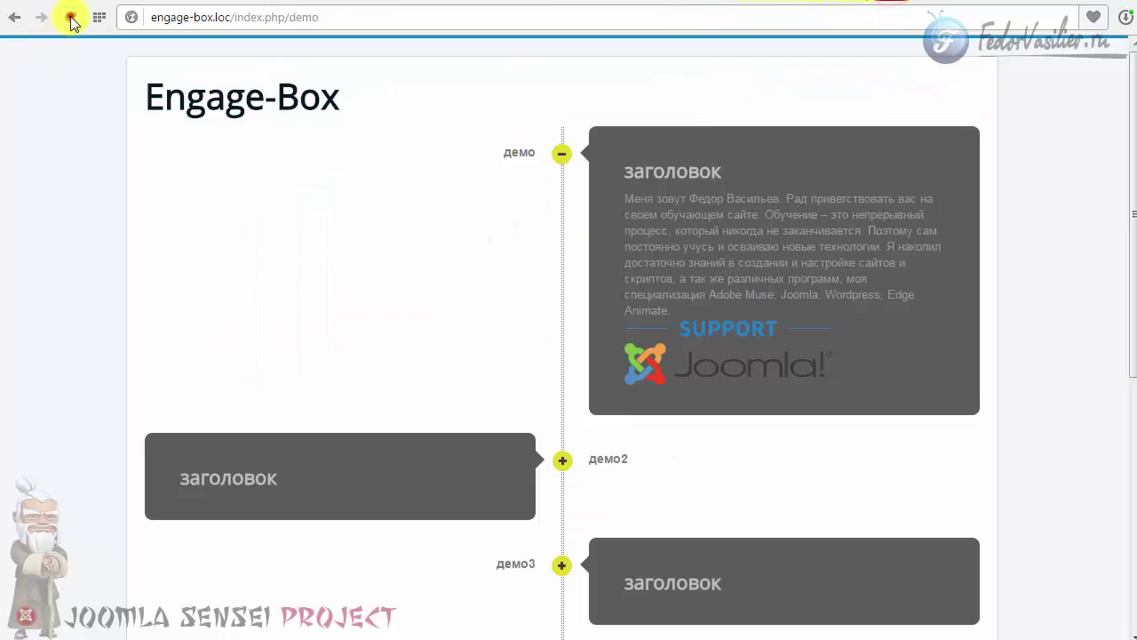
Step: Reload the demo page and examine how all timeline entries display and collapse in Expand mode
left_click(71, 18)
scroll(127, 168, "down", 8)
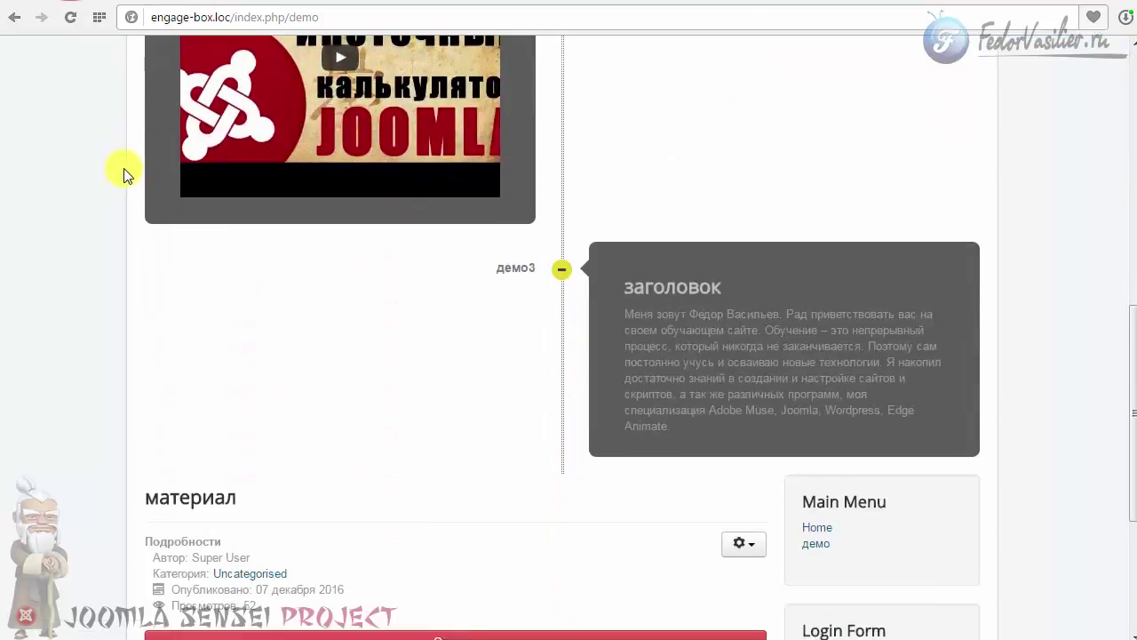
scroll(533, 381, "up", 10)
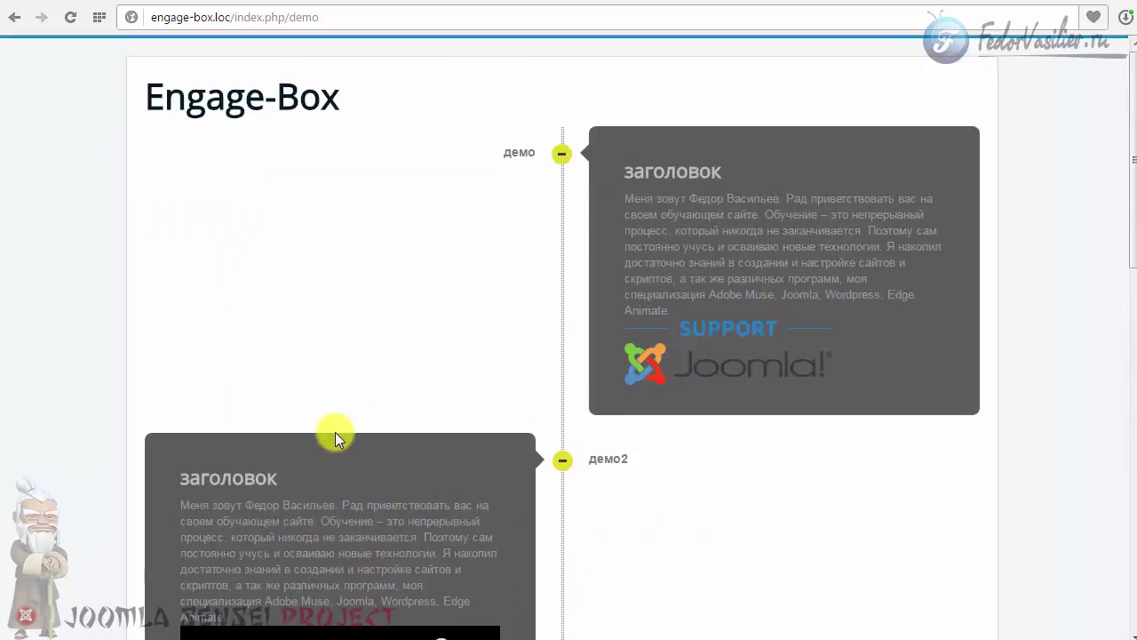
scroll(335, 435, "down", 2)
left_click(233, 296)
left_click(233, 302)
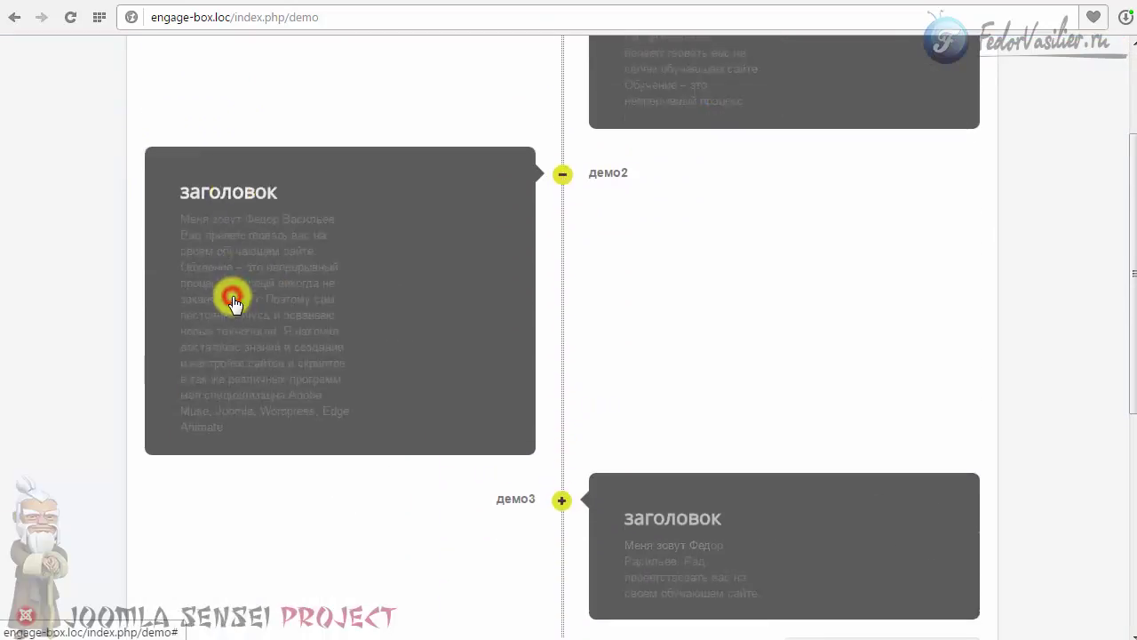
scroll(233, 302, "down", 6)
scroll(317, 348, "up", 6)
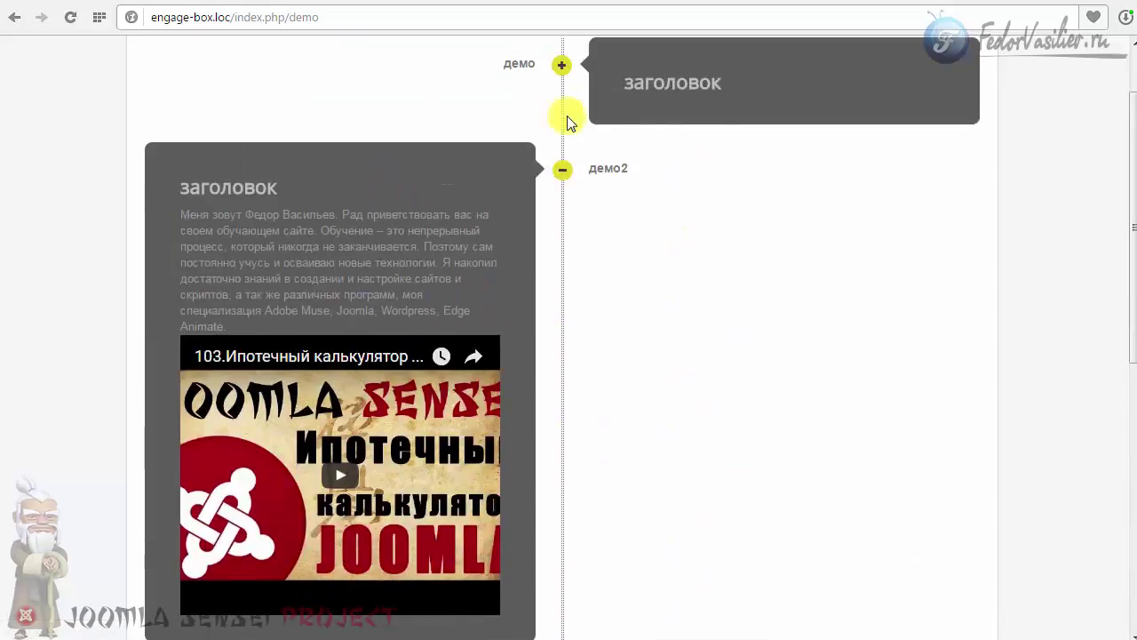
scroll(567, 116, "up", 2)
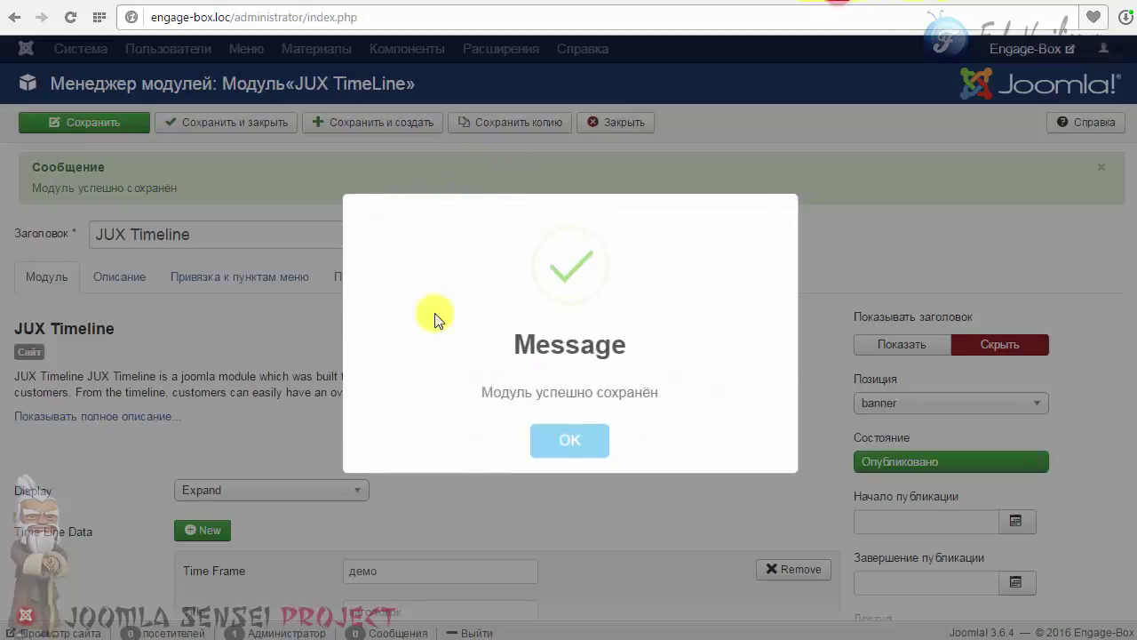
Step: Set the timeline module's Display mode to Collapse and save it
left_click(551, 436)
left_click(331, 489)
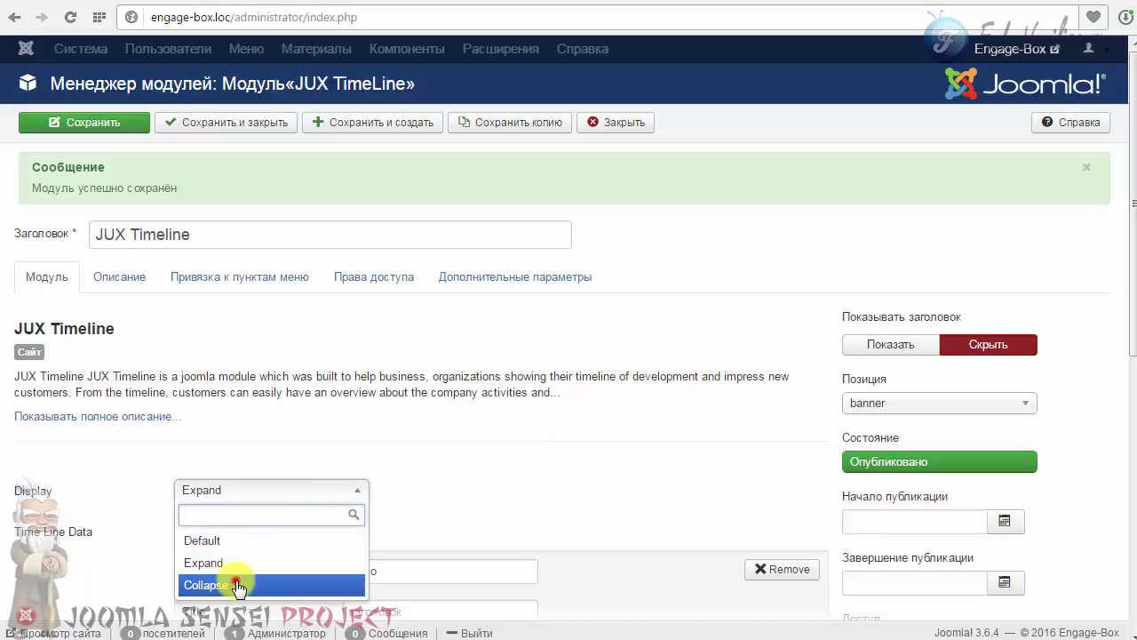
left_click(238, 585)
left_click(81, 121)
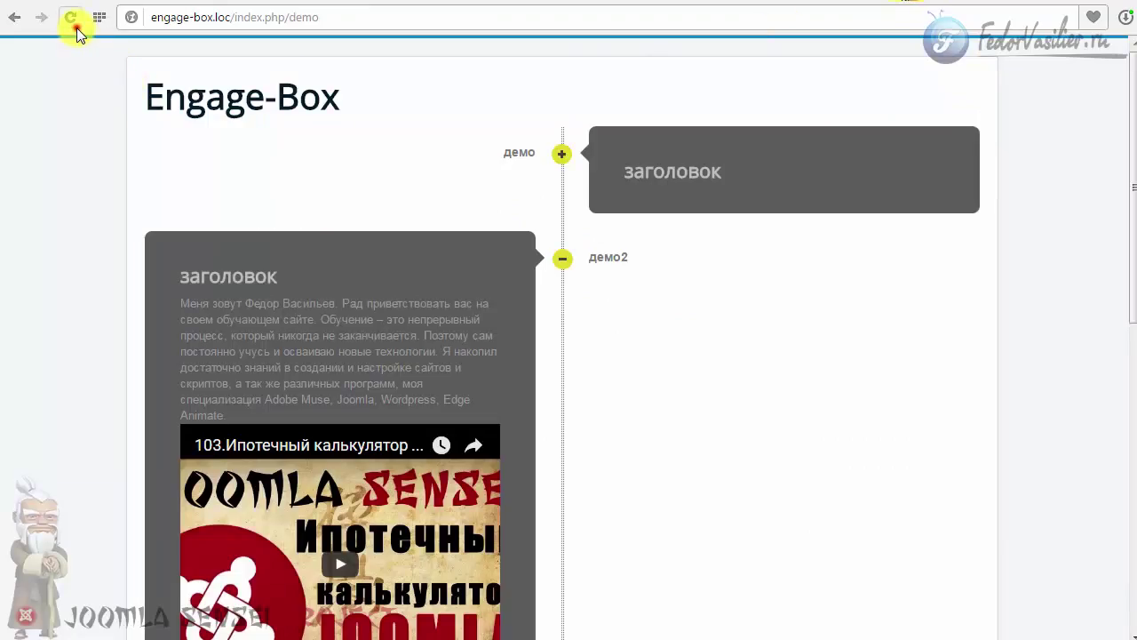
Step: Reload the demo page and open the "демо", "демо2" and "демо3" entries to check the Collapse mode
left_click(73, 25)
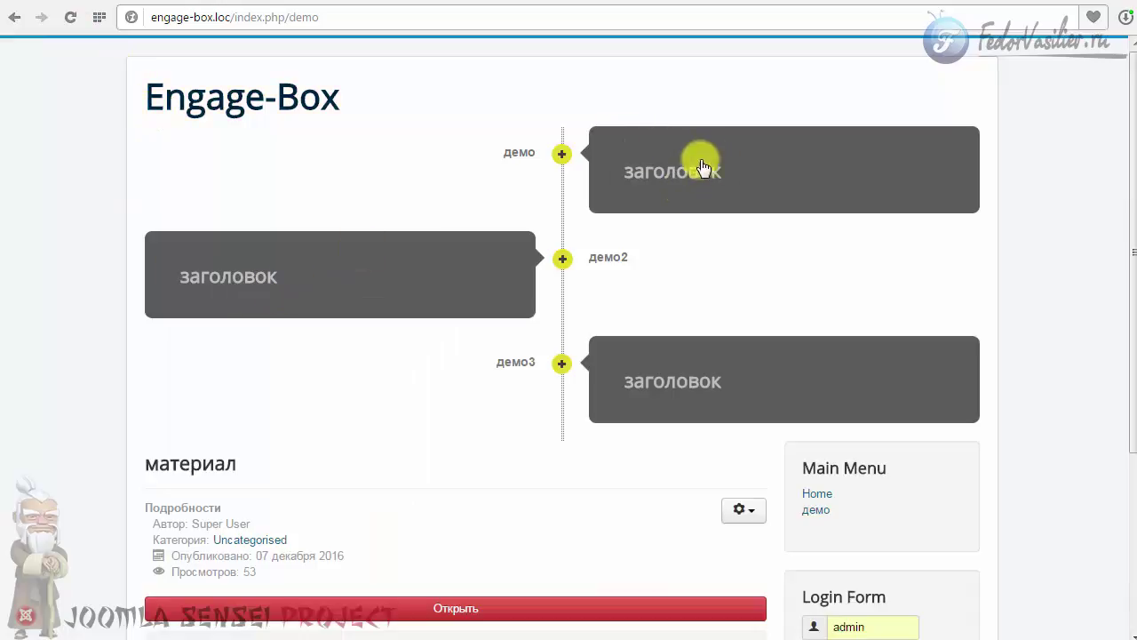
left_click(657, 170)
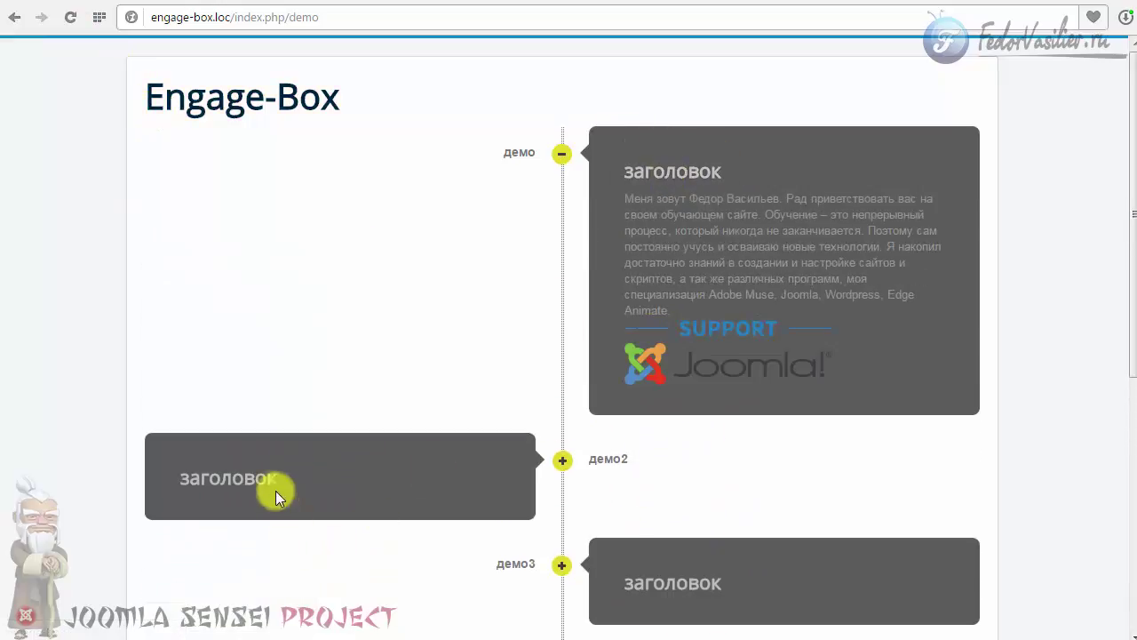
left_click(276, 496)
scroll(698, 426, "down", 4)
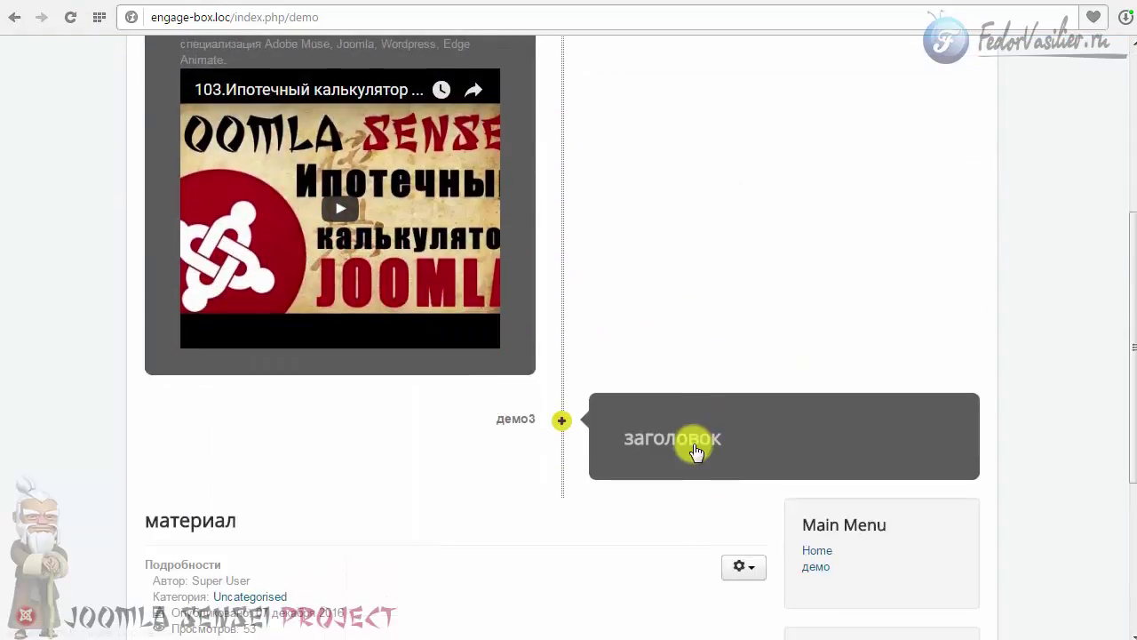
left_click(697, 452)
scroll(696, 451, "up", 4)
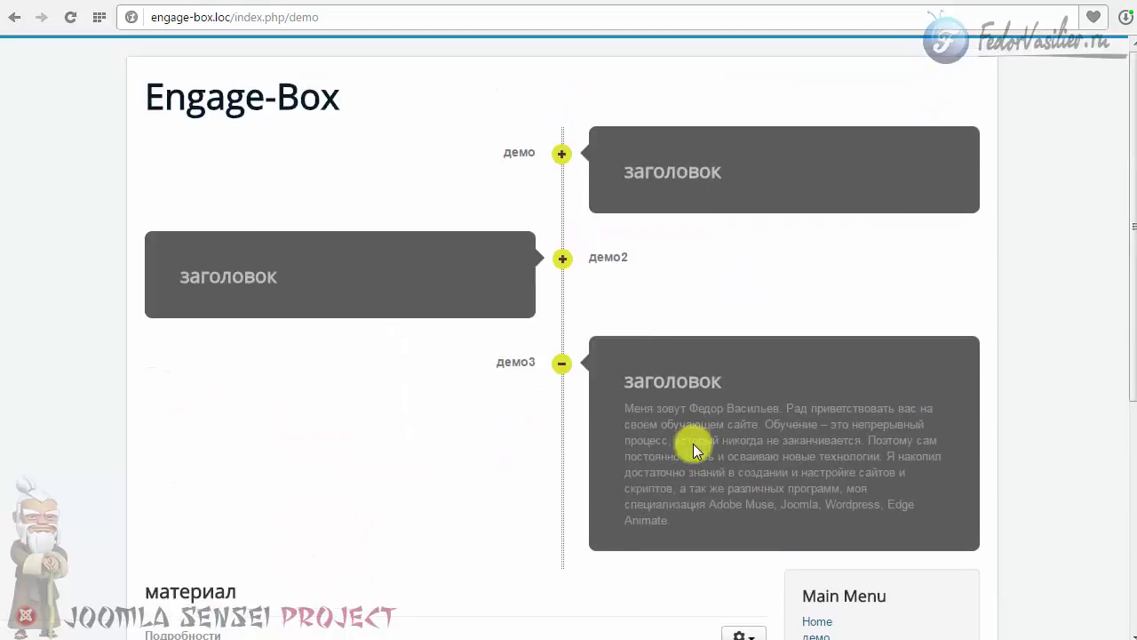
left_click(562, 158)
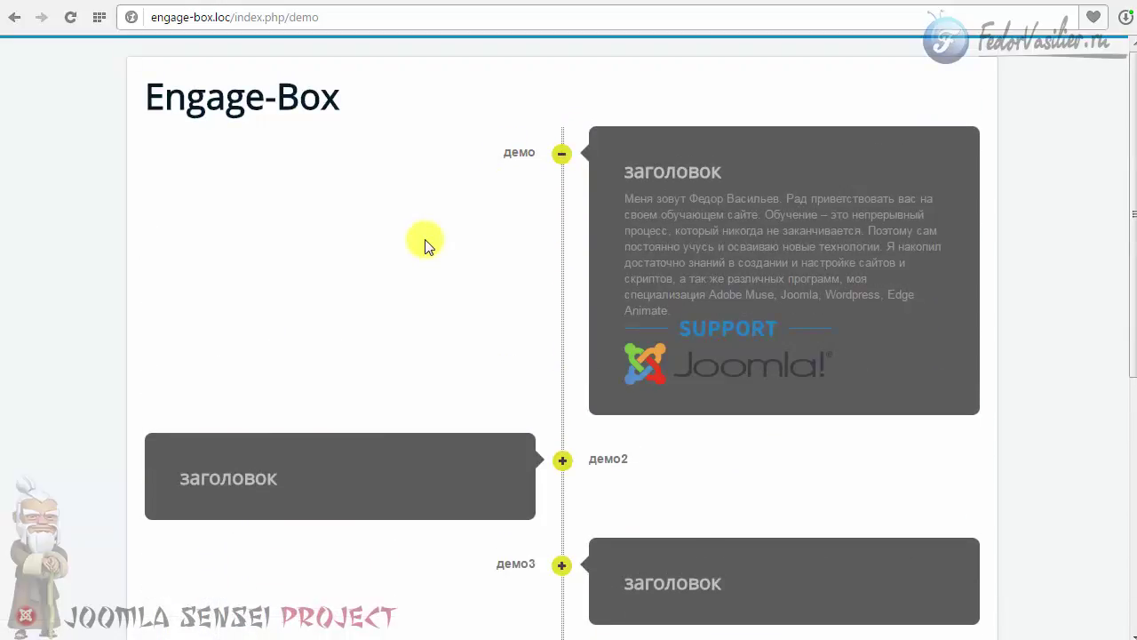